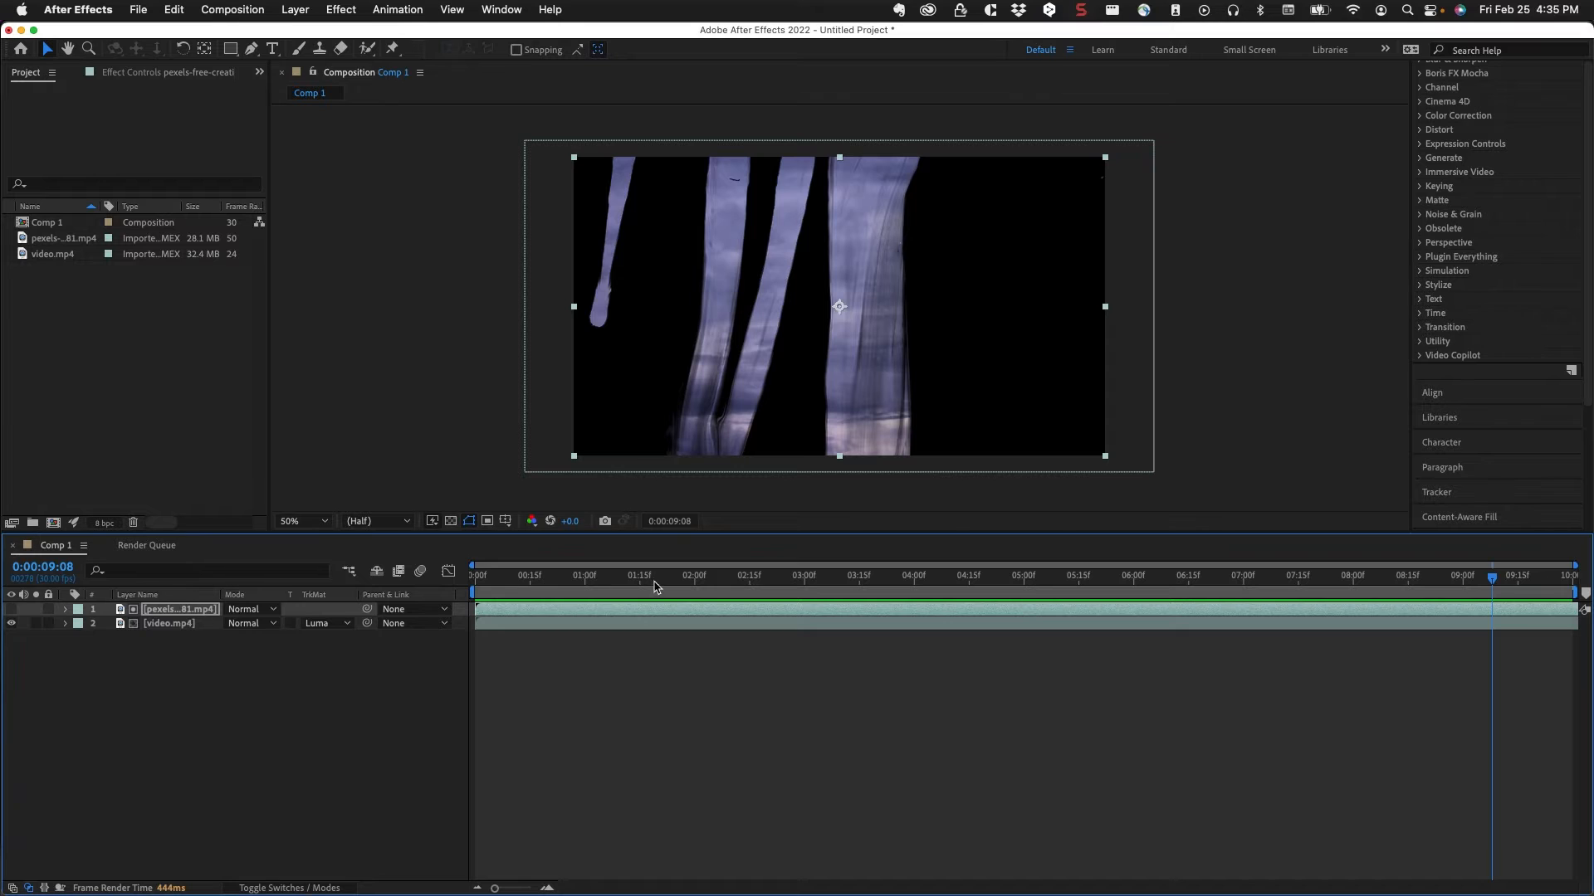
Step: Import new-juno.mp3 from the let-em-in folder inside Documents/audio into the project
{"action": "mouse_move", "coordinate": [722, 576]}
{"action": "left_mouse_down"}
{"action": "mouse_move", "coordinate": [1045, 605]}
{"action": "mouse_move", "coordinate": [1392, 588]}
{"action": "mouse_move", "coordinate": [610, 597]}
{"action": "mouse_move", "coordinate": [1262, 593]}
{"action": "mouse_move", "coordinate": [730, 596]}
{"action": "left_mouse_up"}
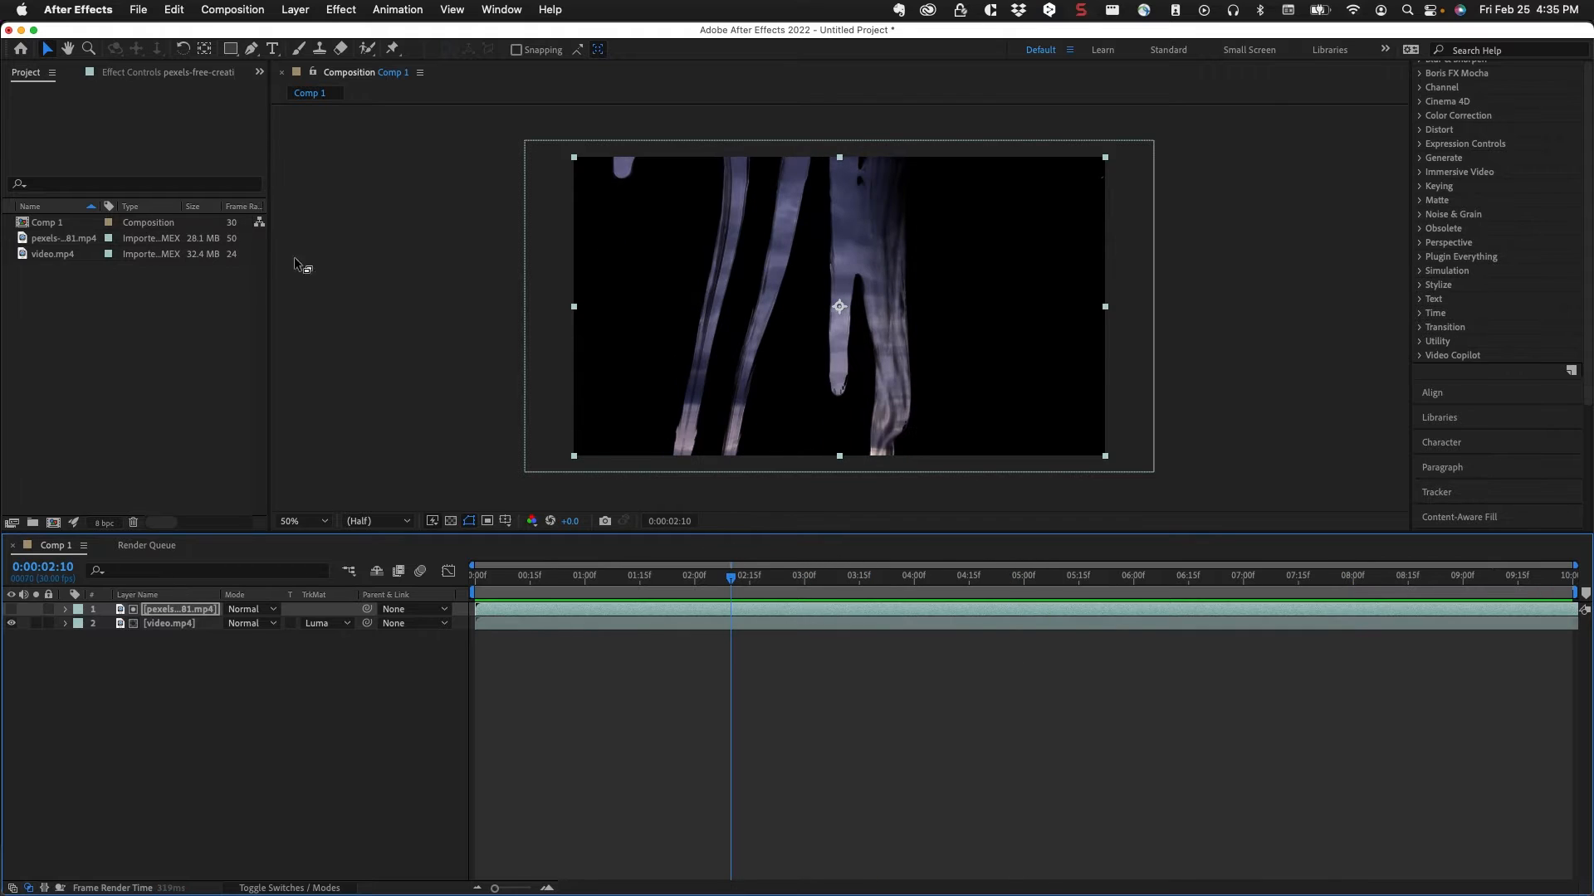
{"action": "left_click", "coordinate": [50, 325]}
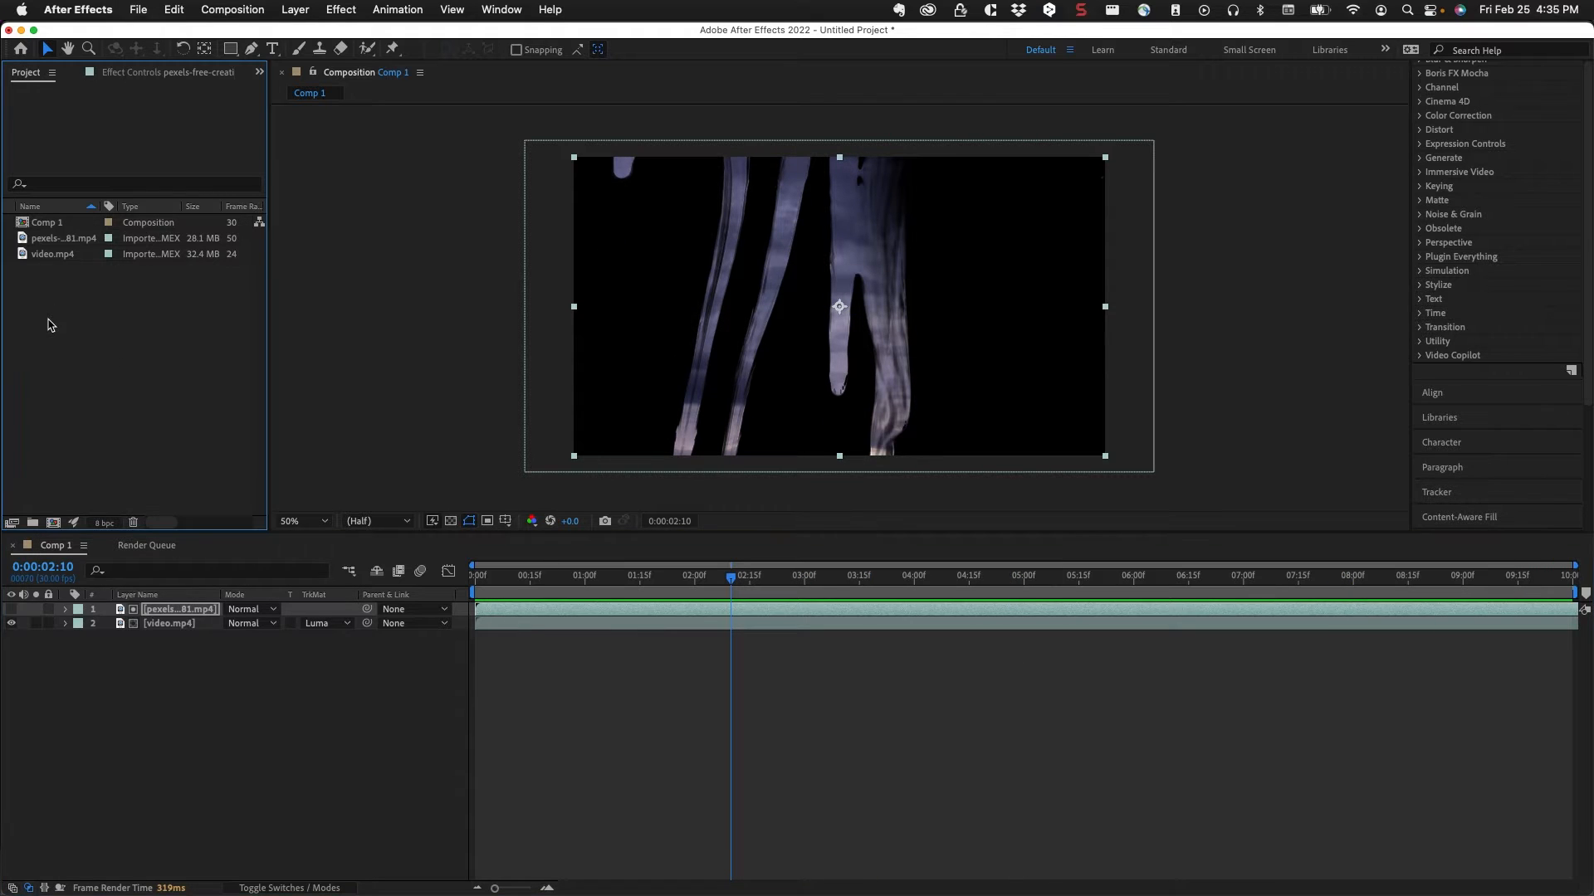
{"action": "double_click", "coordinate": [118, 329]}
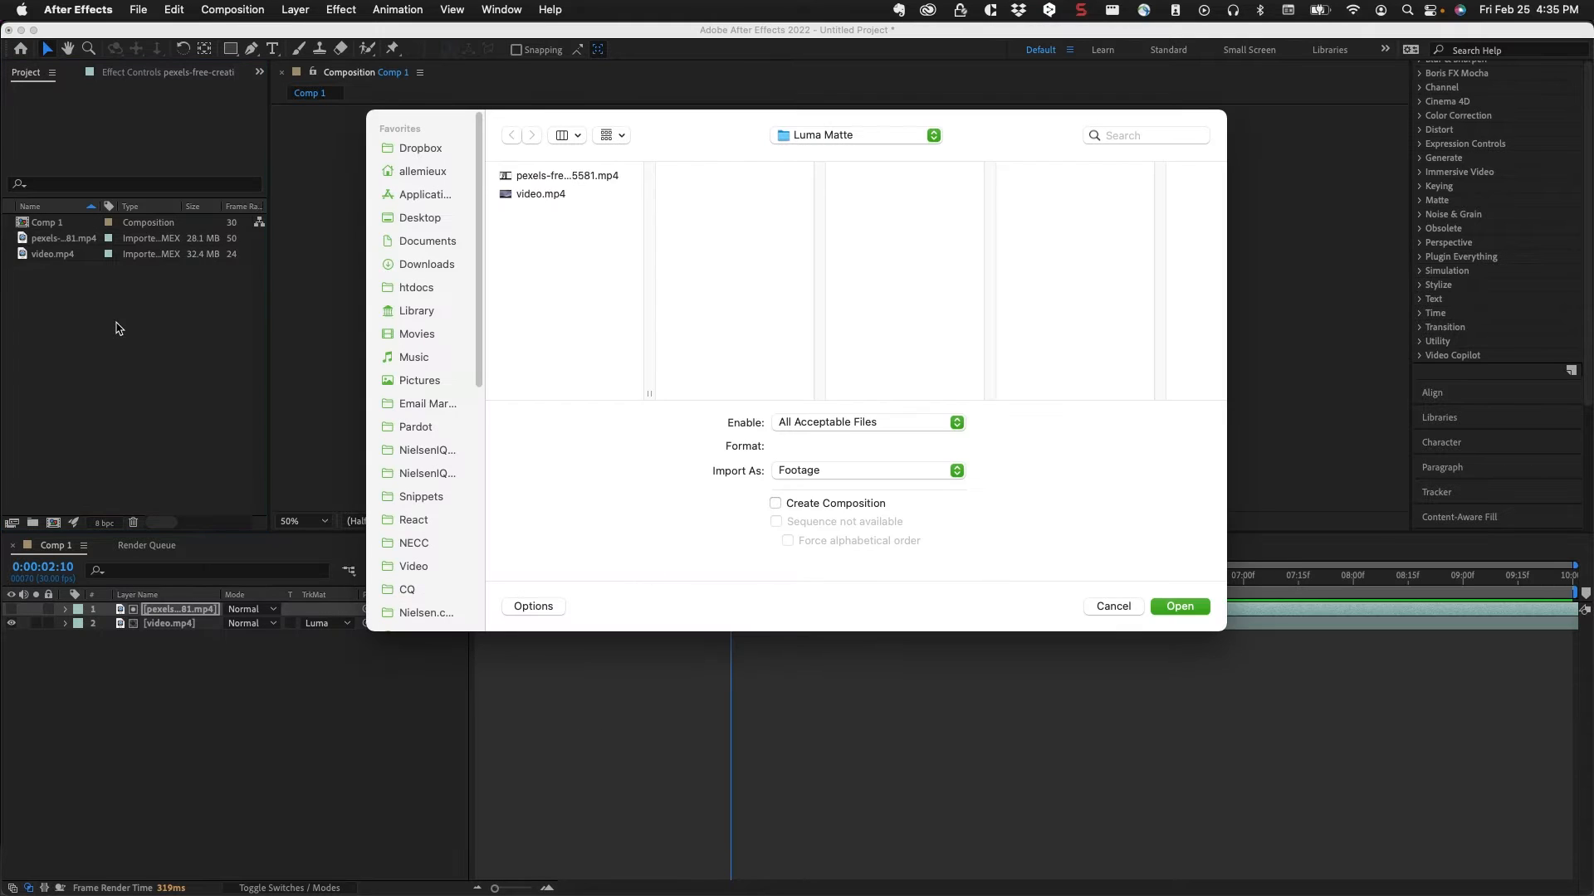
{"action": "left_click", "coordinate": [425, 238]}
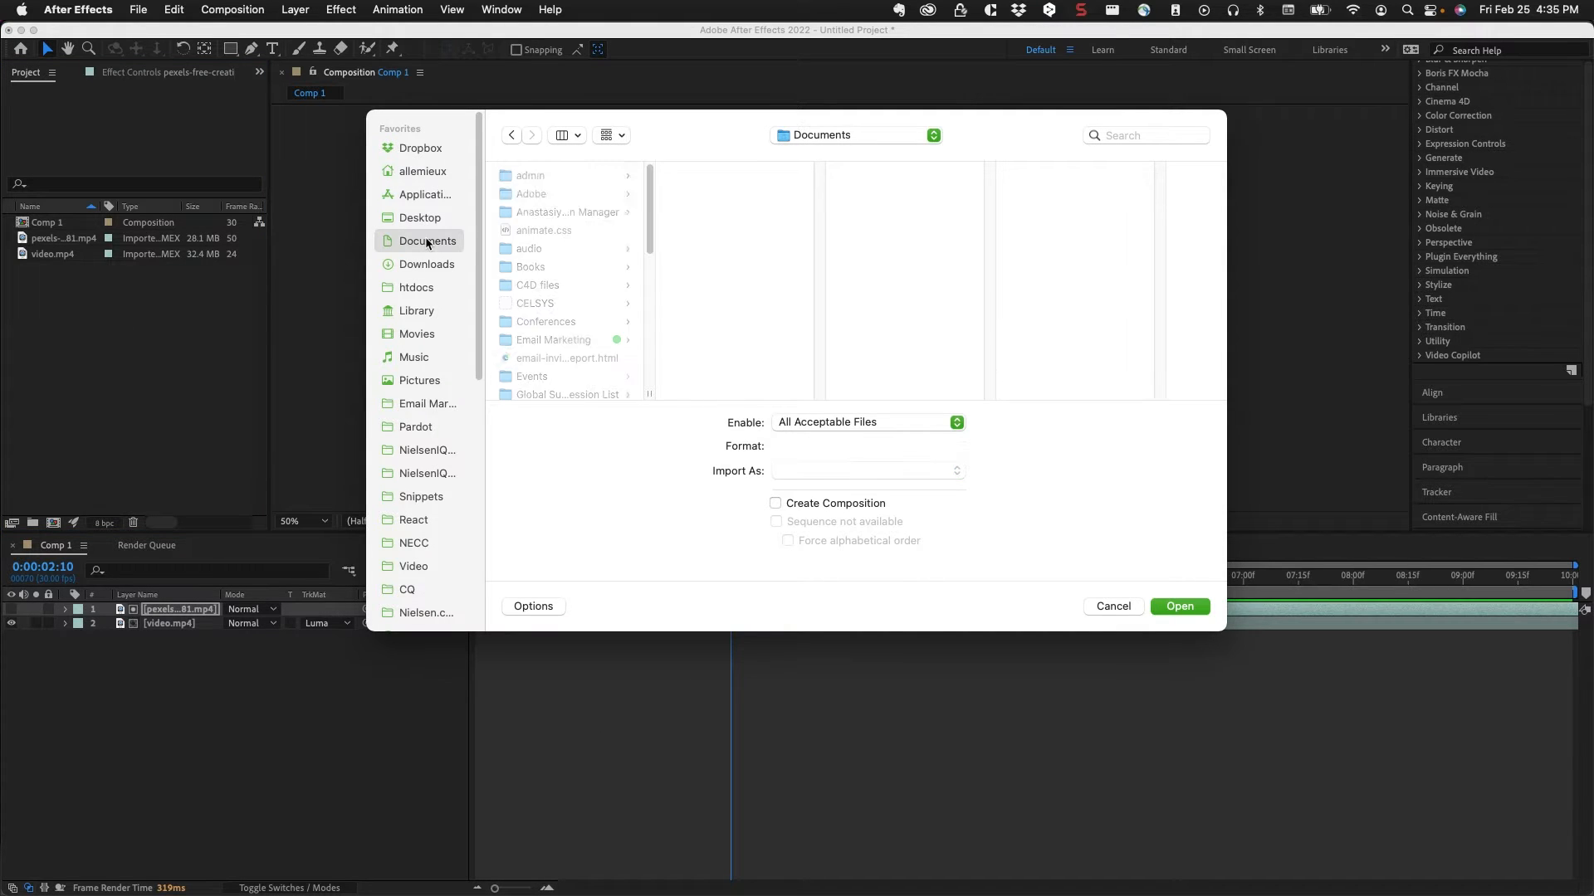
{"action": "left_click", "coordinate": [565, 248]}
{"action": "left_click", "coordinate": [726, 212]}
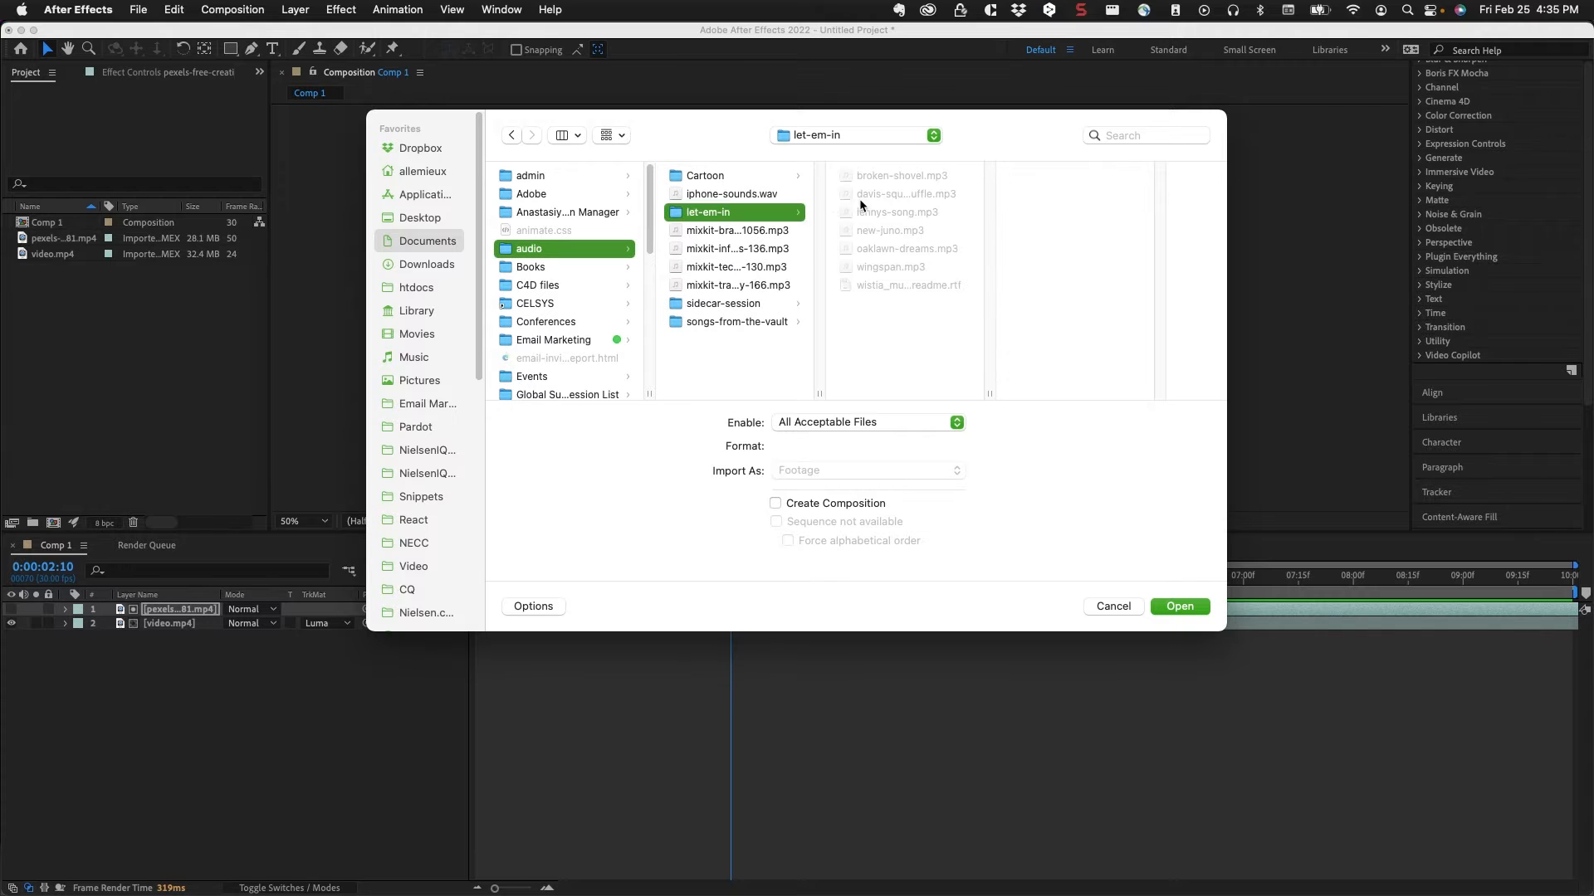
{"action": "left_click", "coordinate": [888, 231]}
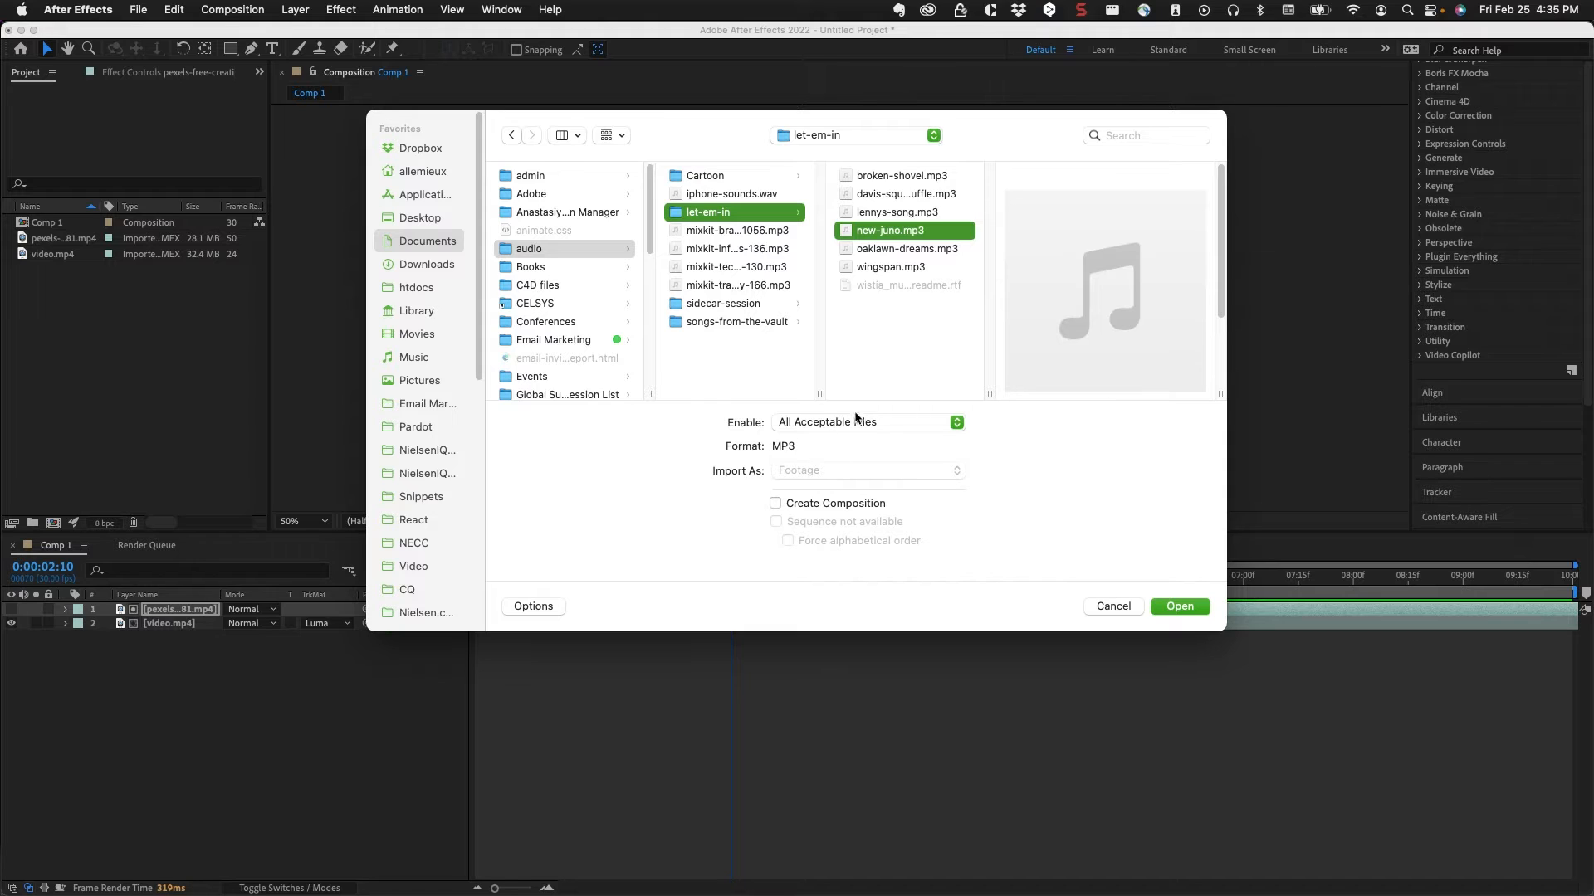
{"action": "left_click", "coordinate": [1179, 607]}
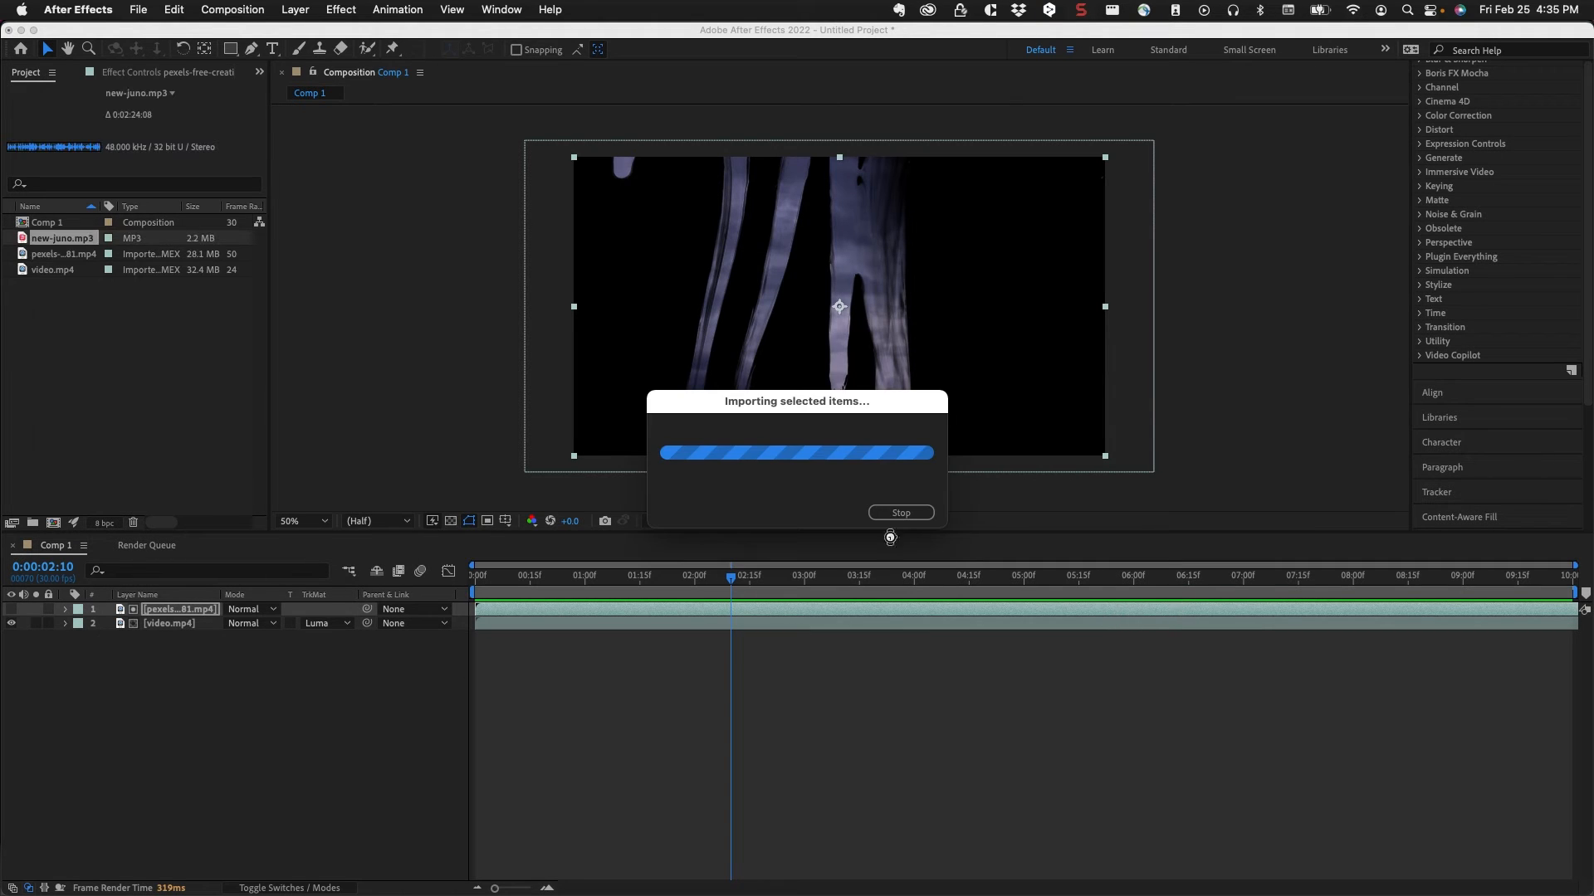
Step: Play the opening of the new-juno.mp3 footage and rewind it to the start
{"action": "double_click", "coordinate": [22, 239]}
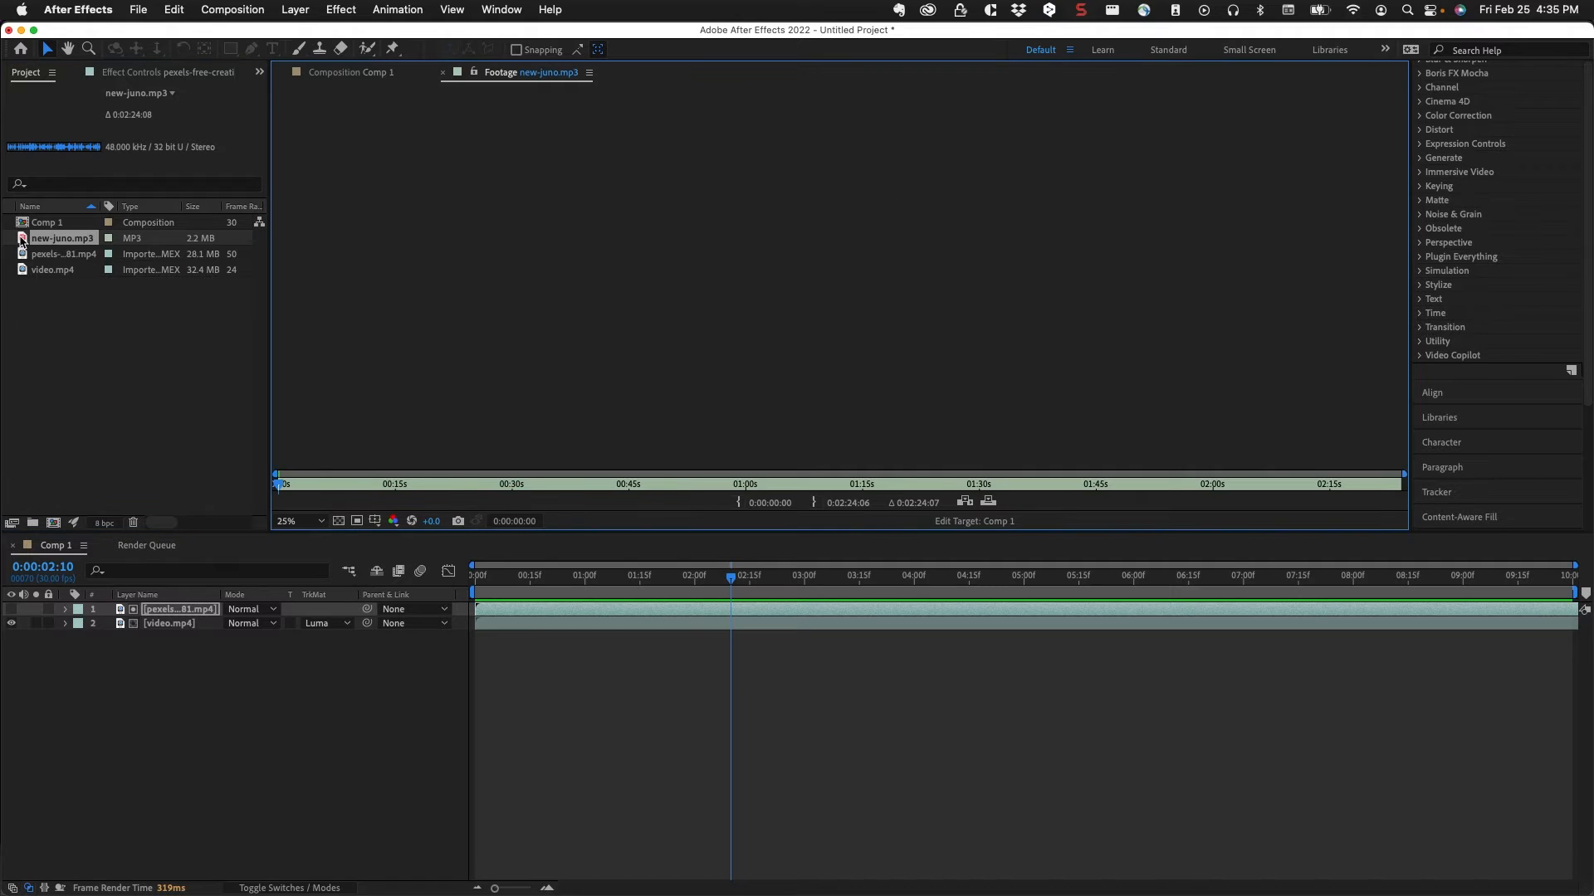
{"action": "key", "text": "space"}
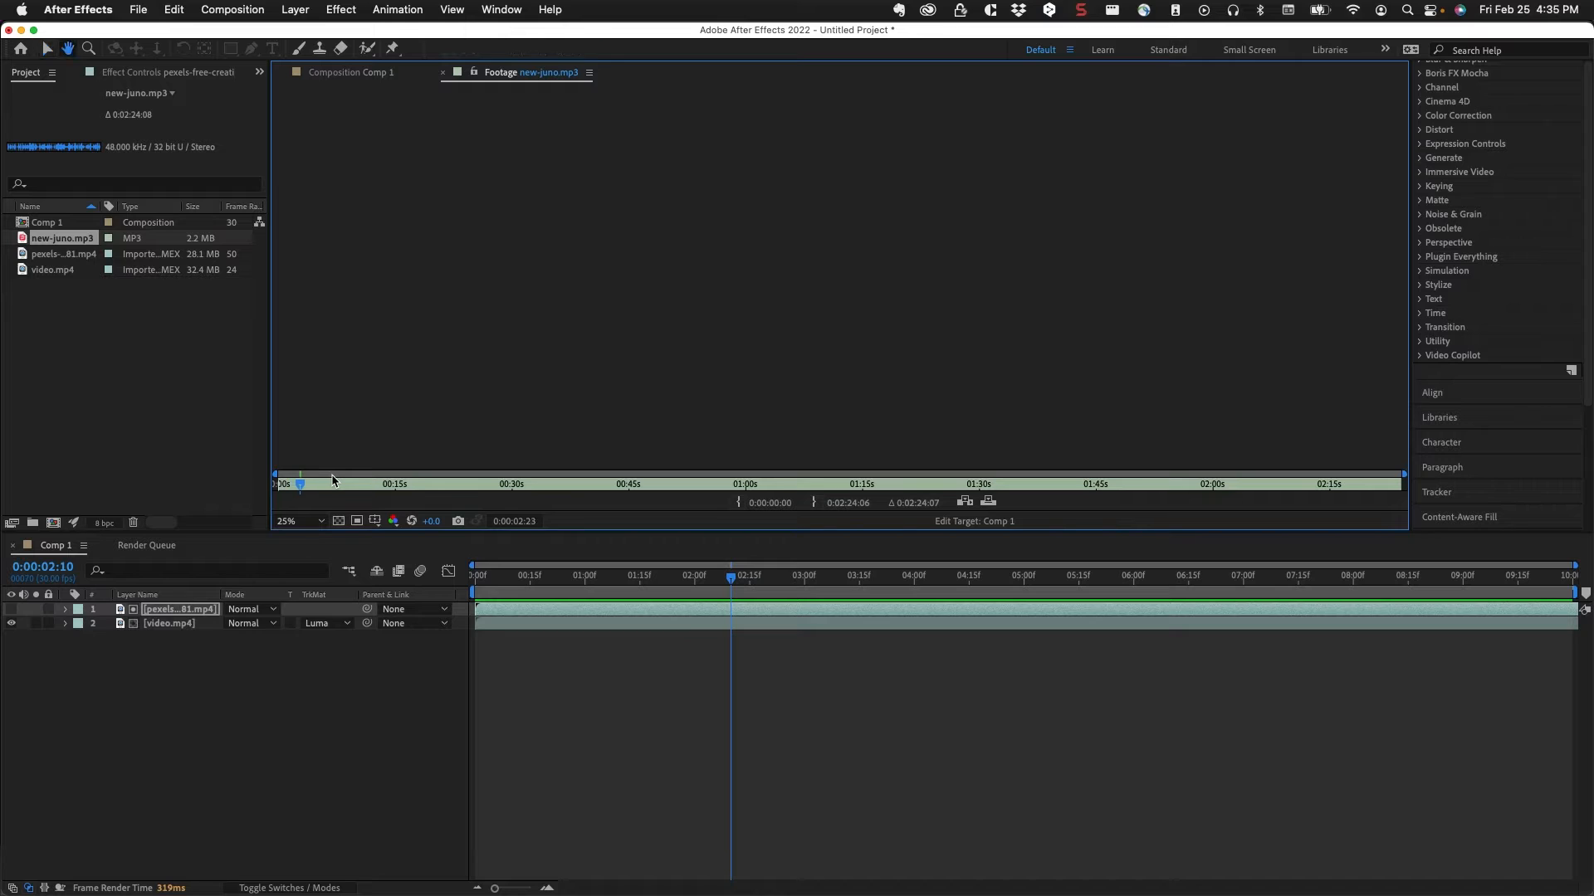
{"action": "left_click_drag", "start_coordinate": [300, 487], "coordinate": [263, 484]}
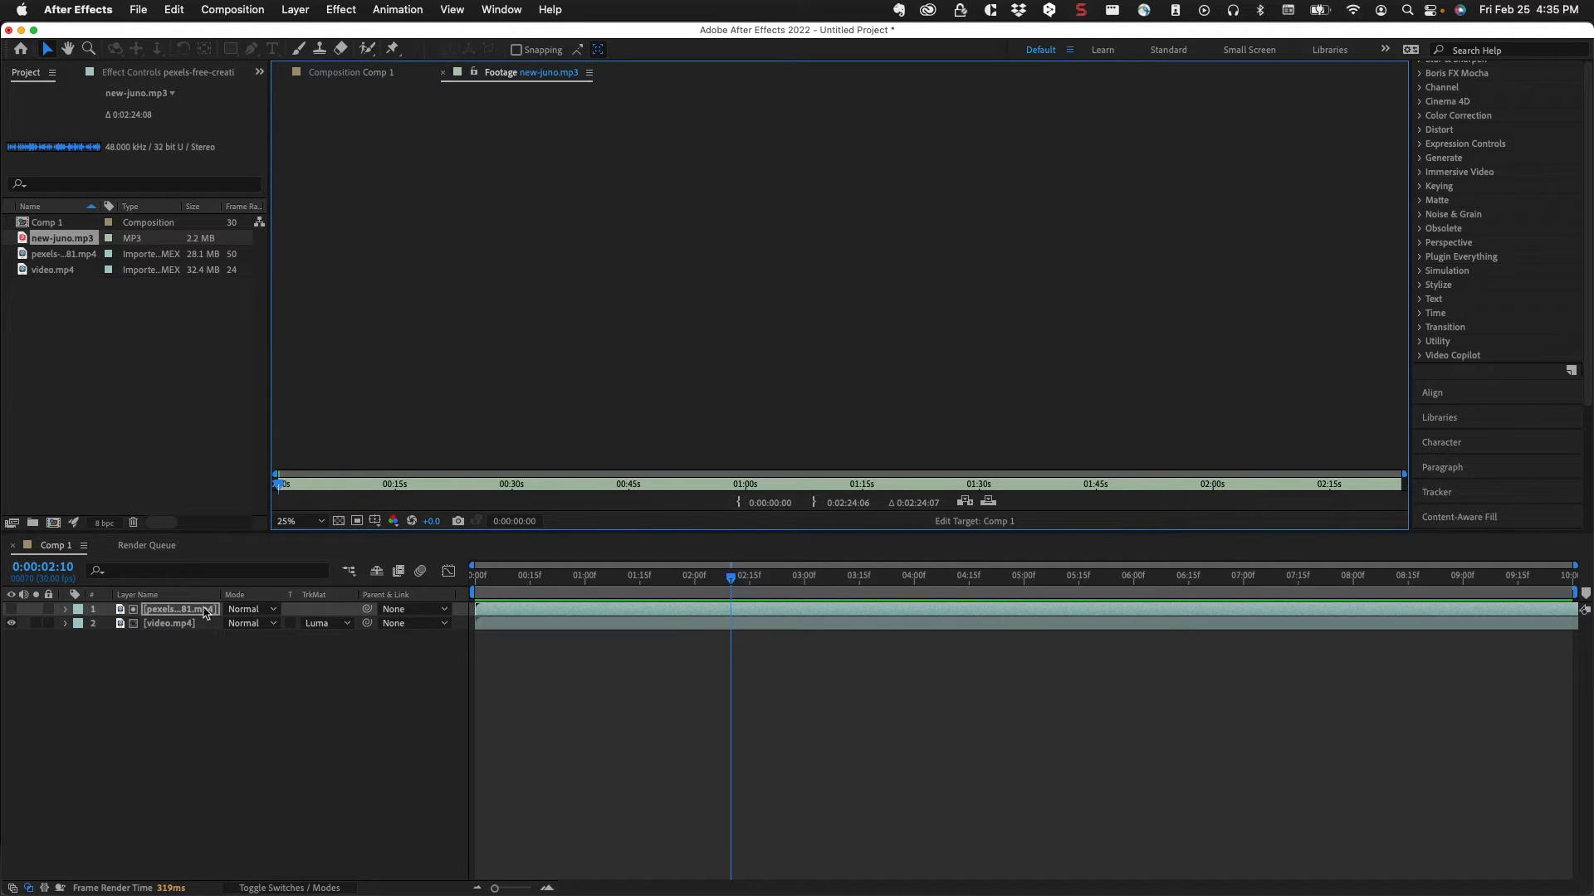
Step: Add new-juno.mp3 to Comp 1 below the video.mp4 layer and reveal its audio waveform
{"action": "left_click_drag", "start_coordinate": [47, 241], "coordinate": [244, 673]}
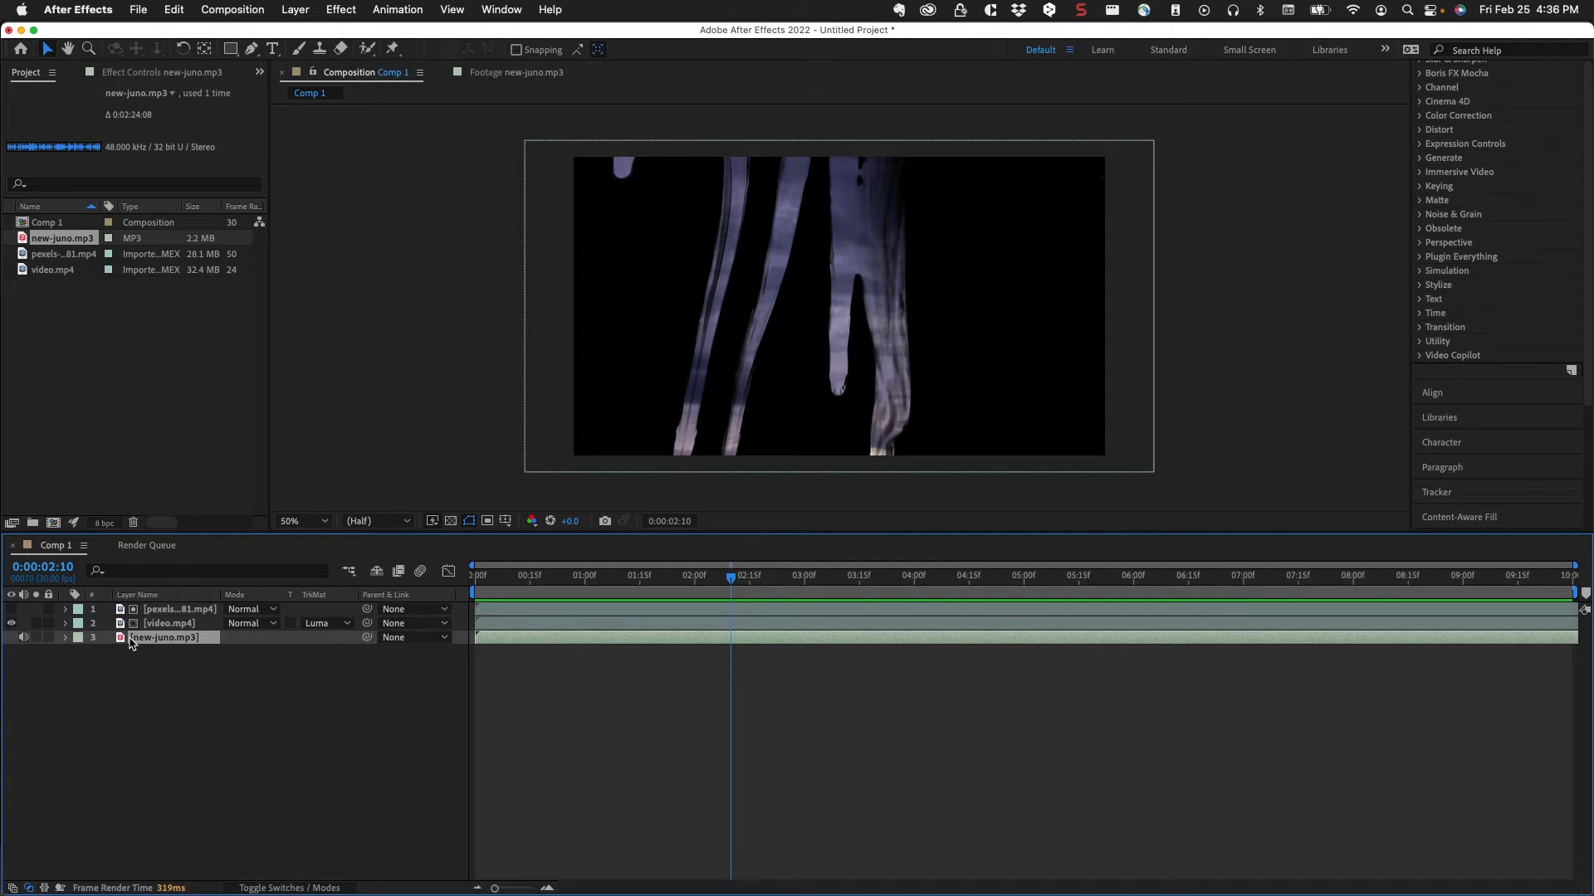
{"action": "key", "text": "w"}
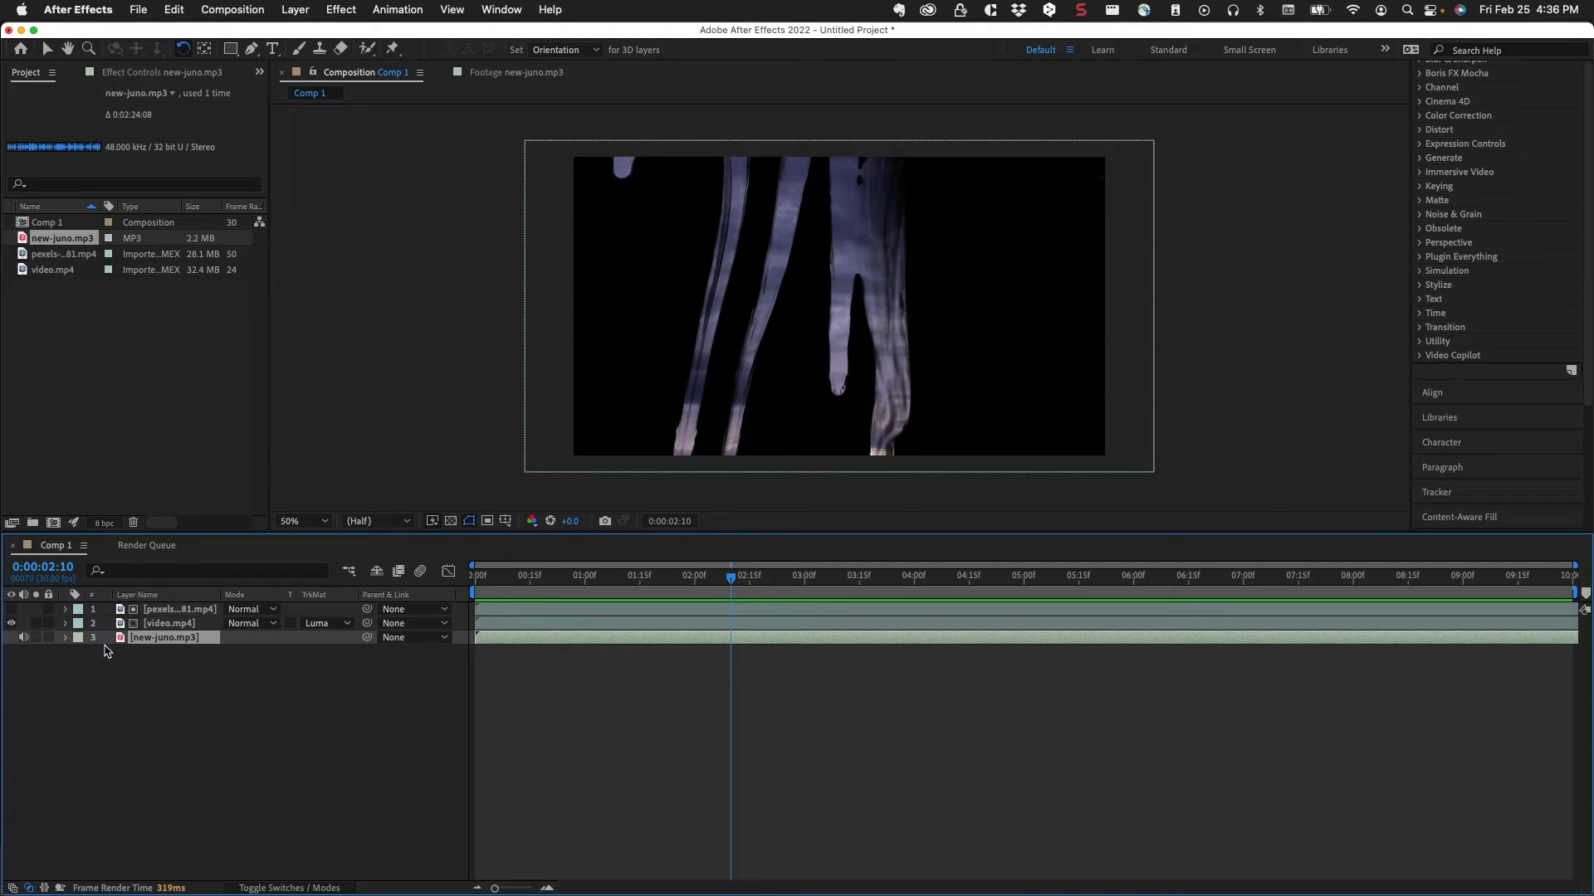
{"action": "key", "text": "v"}
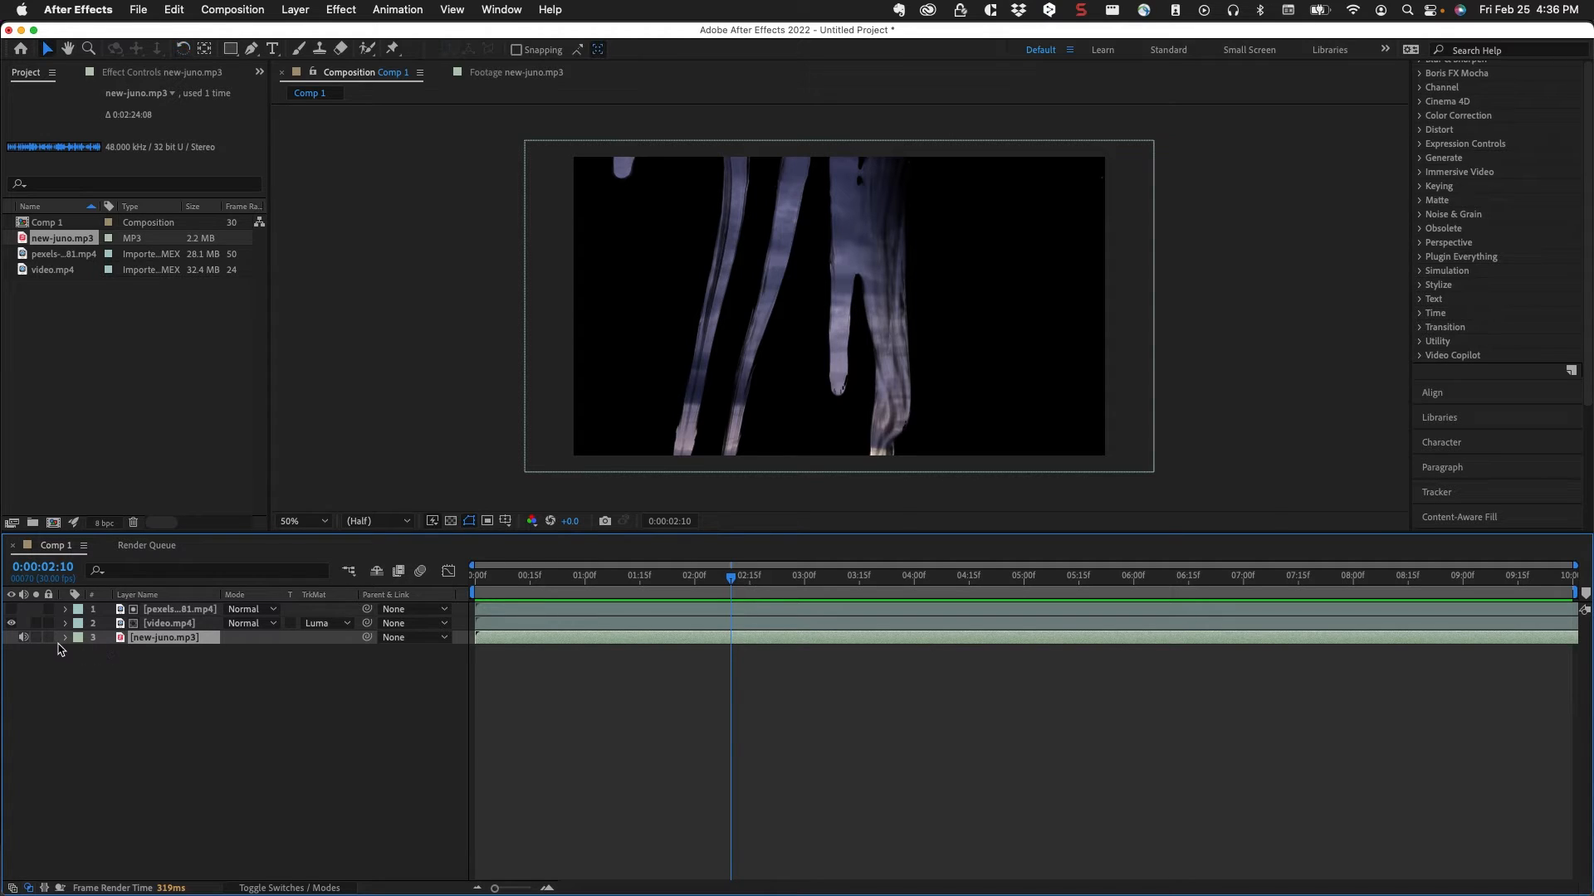
{"action": "left_click", "coordinate": [80, 652]}
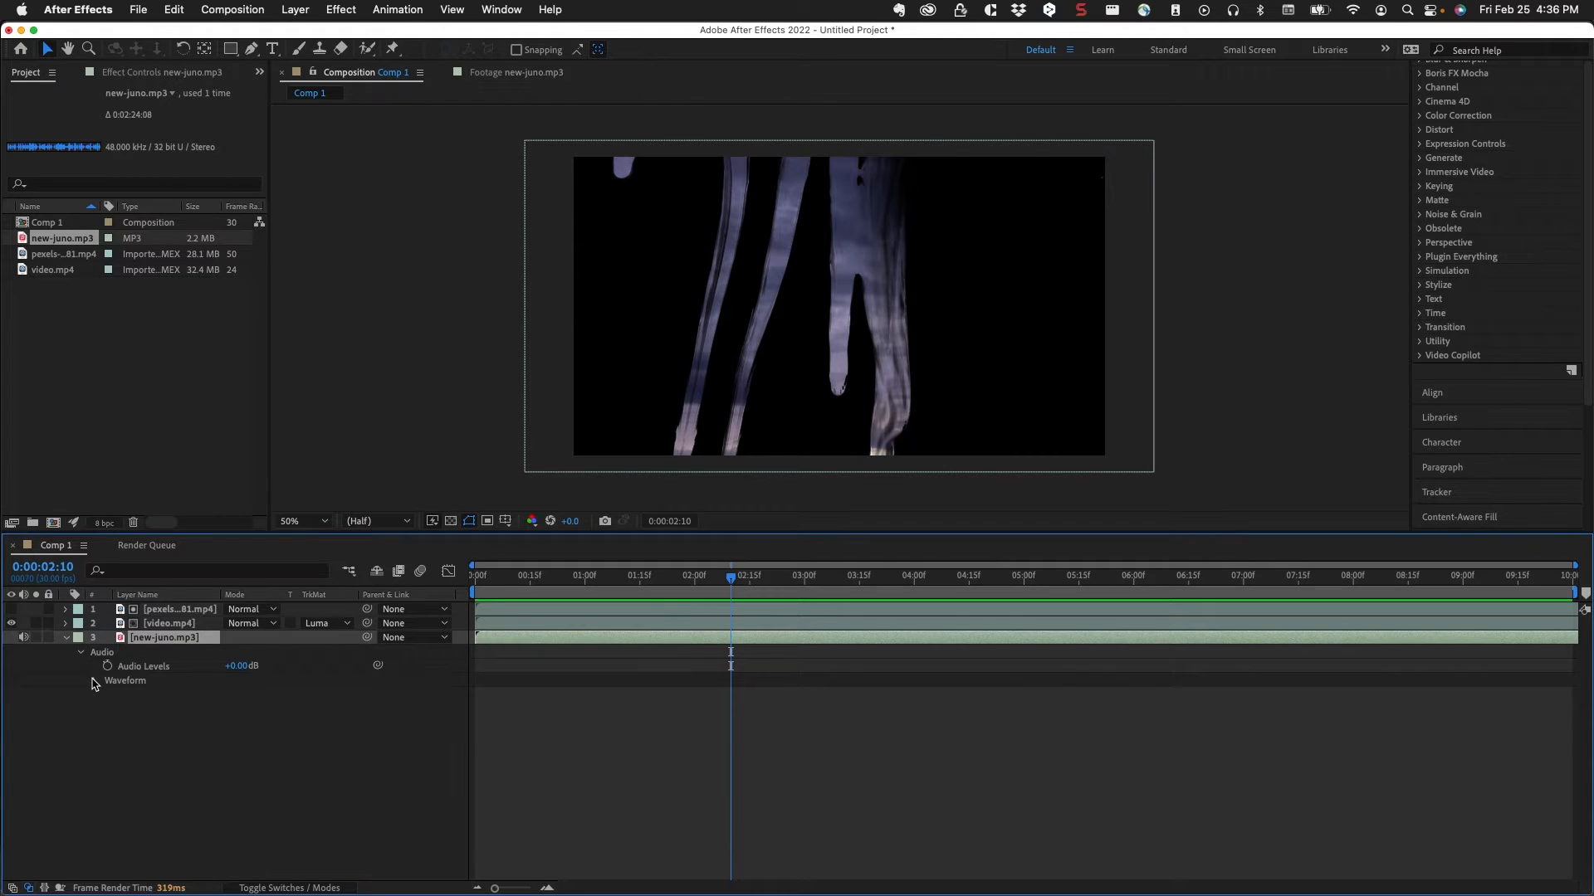
{"action": "left_click", "coordinate": [94, 681]}
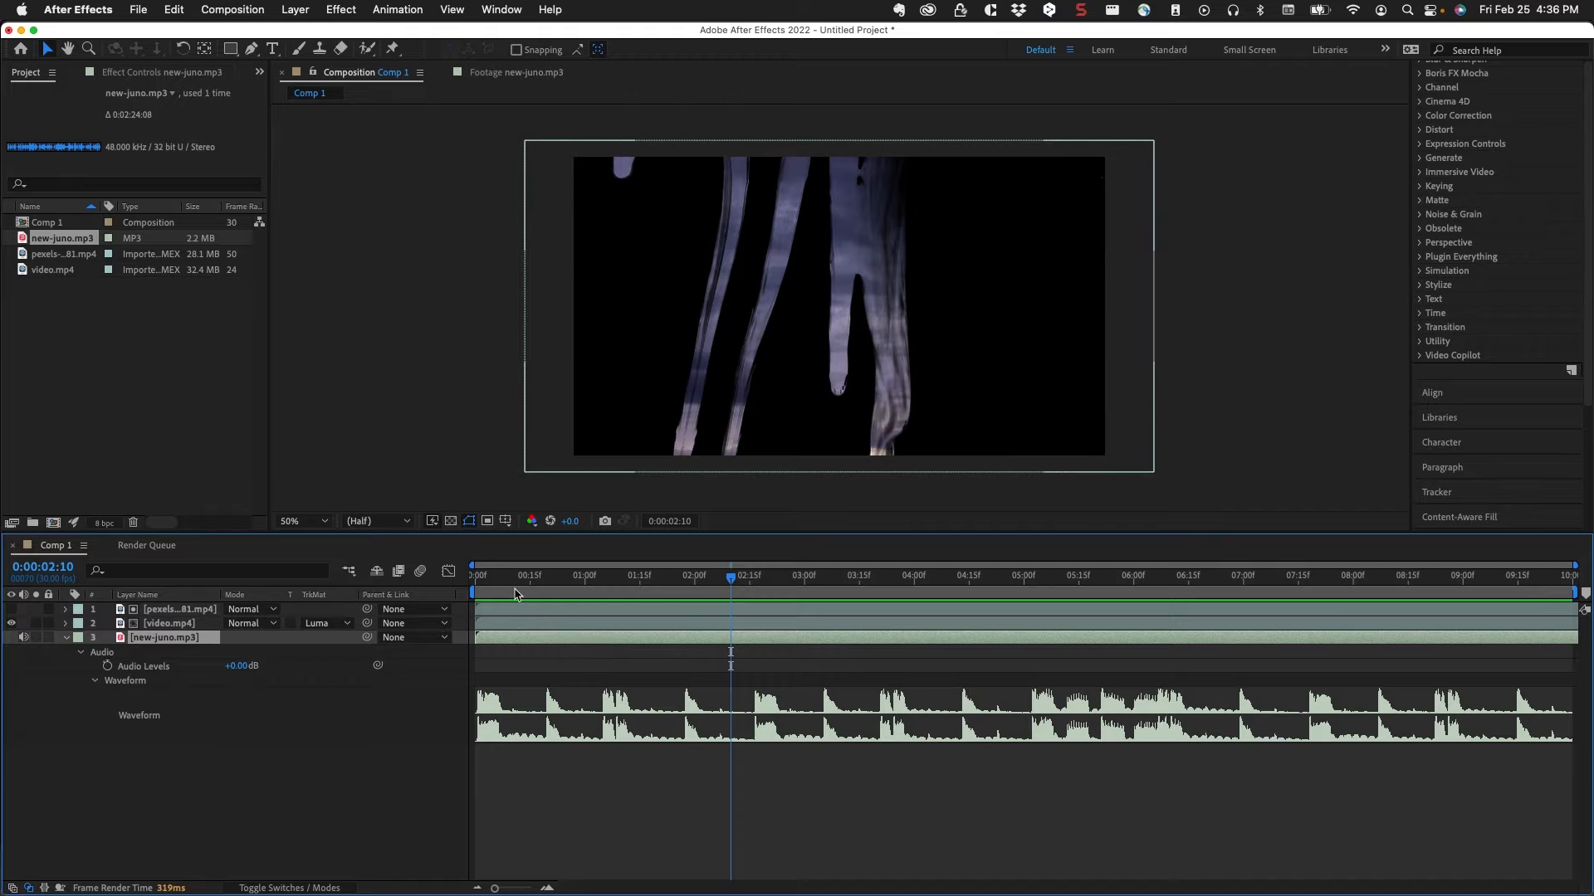
{"action": "left_click_drag", "start_coordinate": [481, 578], "coordinate": [540, 598]}
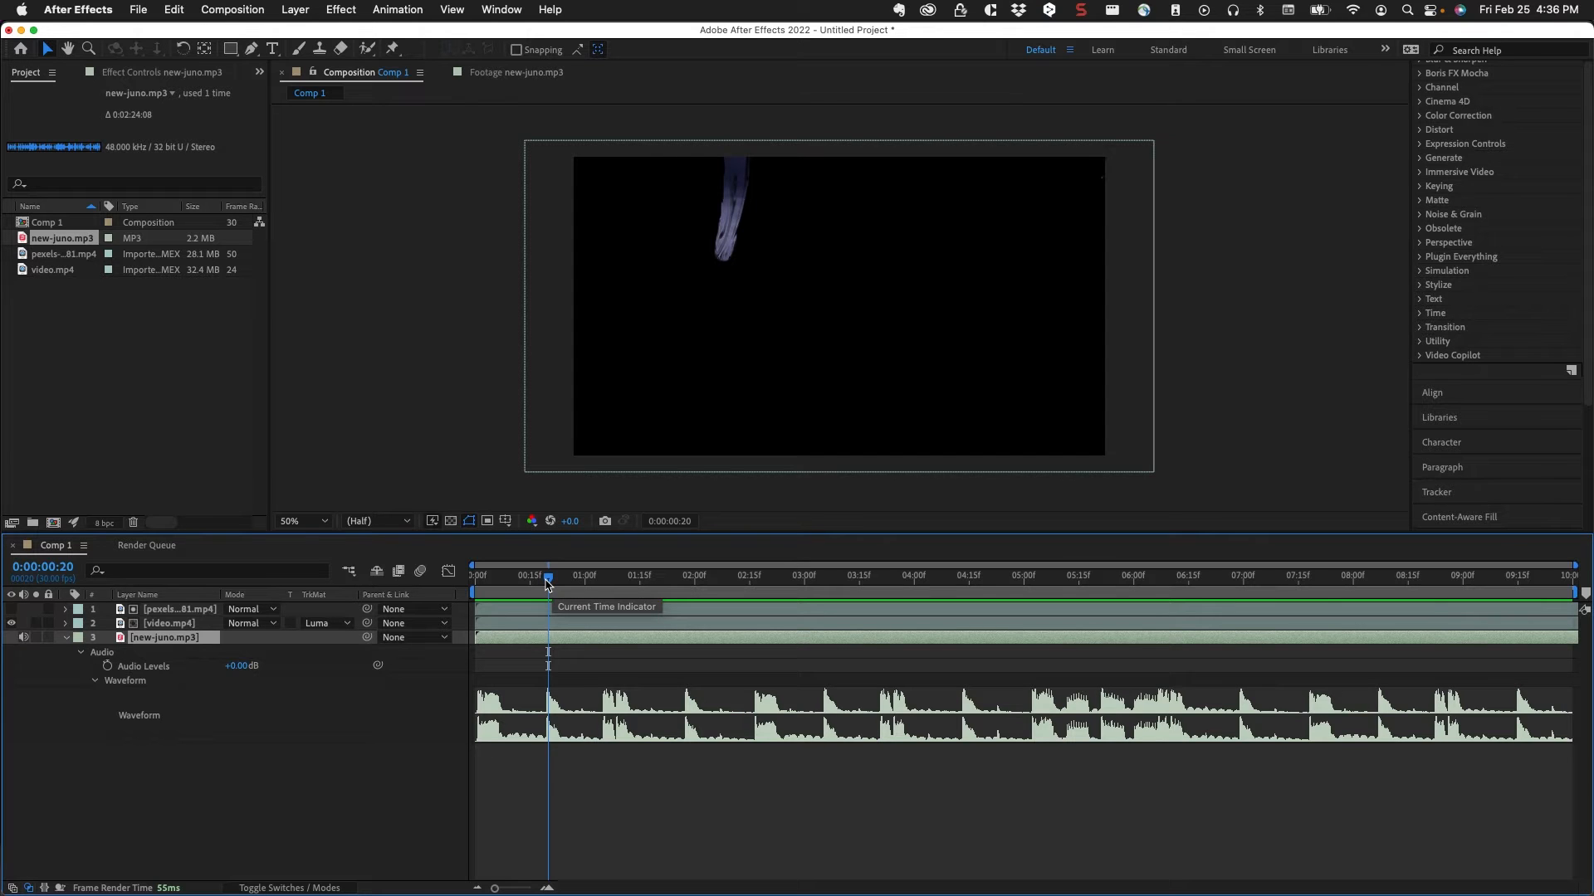
{"action": "mouse_move", "coordinate": [548, 583]}
{"action": "left_mouse_down"}
{"action": "mouse_move", "coordinate": [730, 599]}
{"action": "mouse_move", "coordinate": [607, 605]}
{"action": "mouse_move", "coordinate": [946, 599]}
{"action": "mouse_move", "coordinate": [592, 579]}
{"action": "left_mouse_up"}
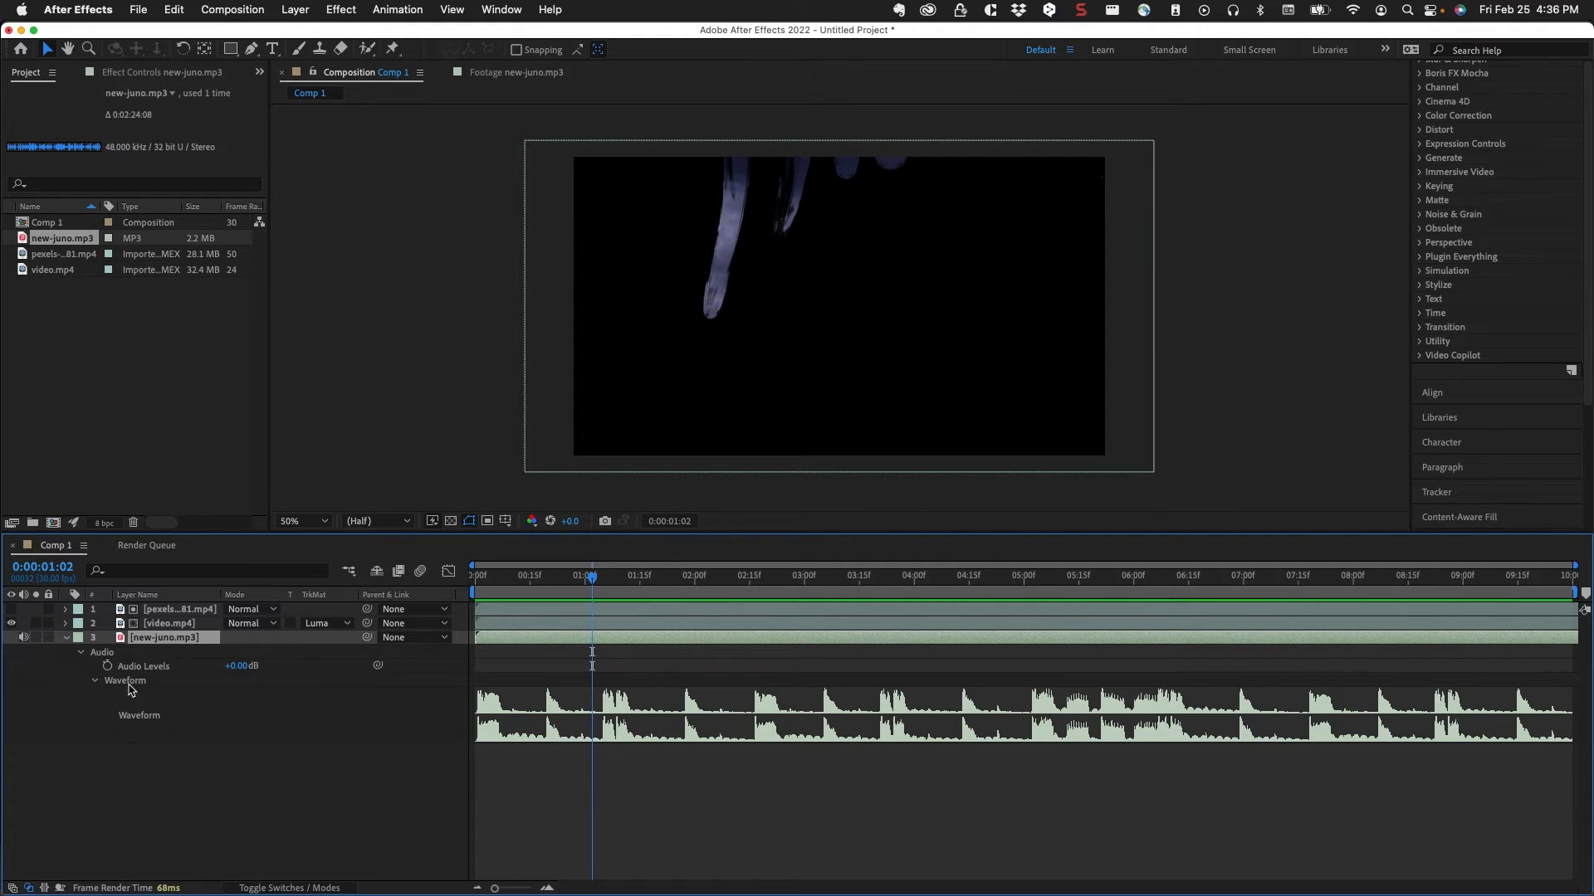
Step: Try a different audio level on the new-juno.mp3 layer
{"action": "mouse_move", "coordinate": [236, 671]}
{"action": "left_mouse_down"}
{"action": "mouse_move", "coordinate": [275, 671]}
{"action": "mouse_move", "coordinate": [209, 672]}
{"action": "mouse_move", "coordinate": [324, 672]}
{"action": "mouse_move", "coordinate": [239, 668]}
{"action": "left_mouse_up"}
{"action": "left_click", "coordinate": [238, 668]}
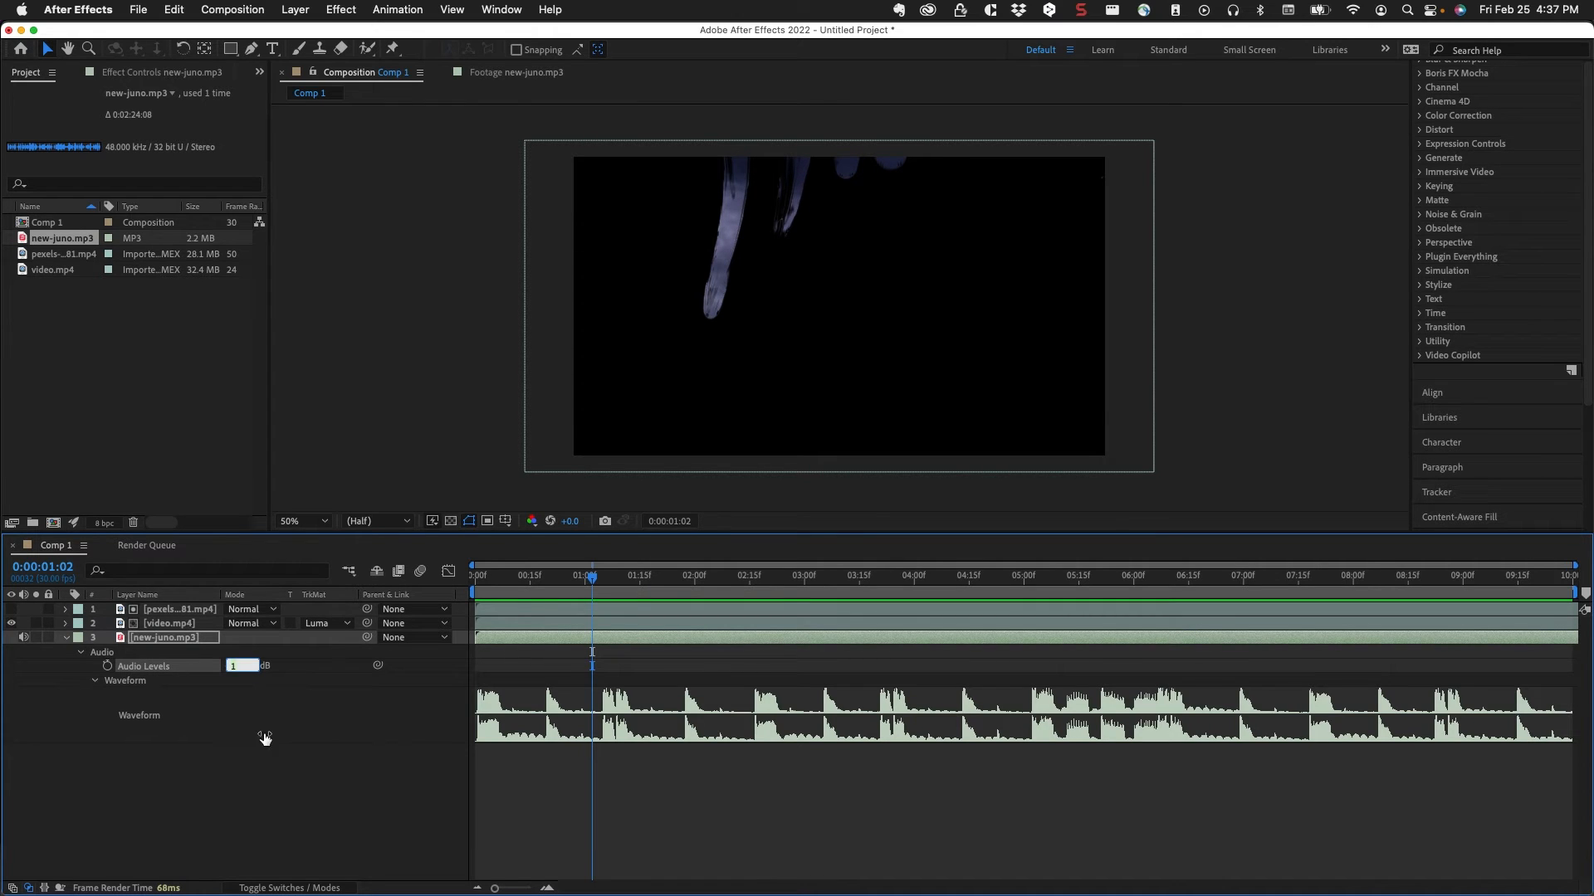
{"action": "key", "text": "Return"}
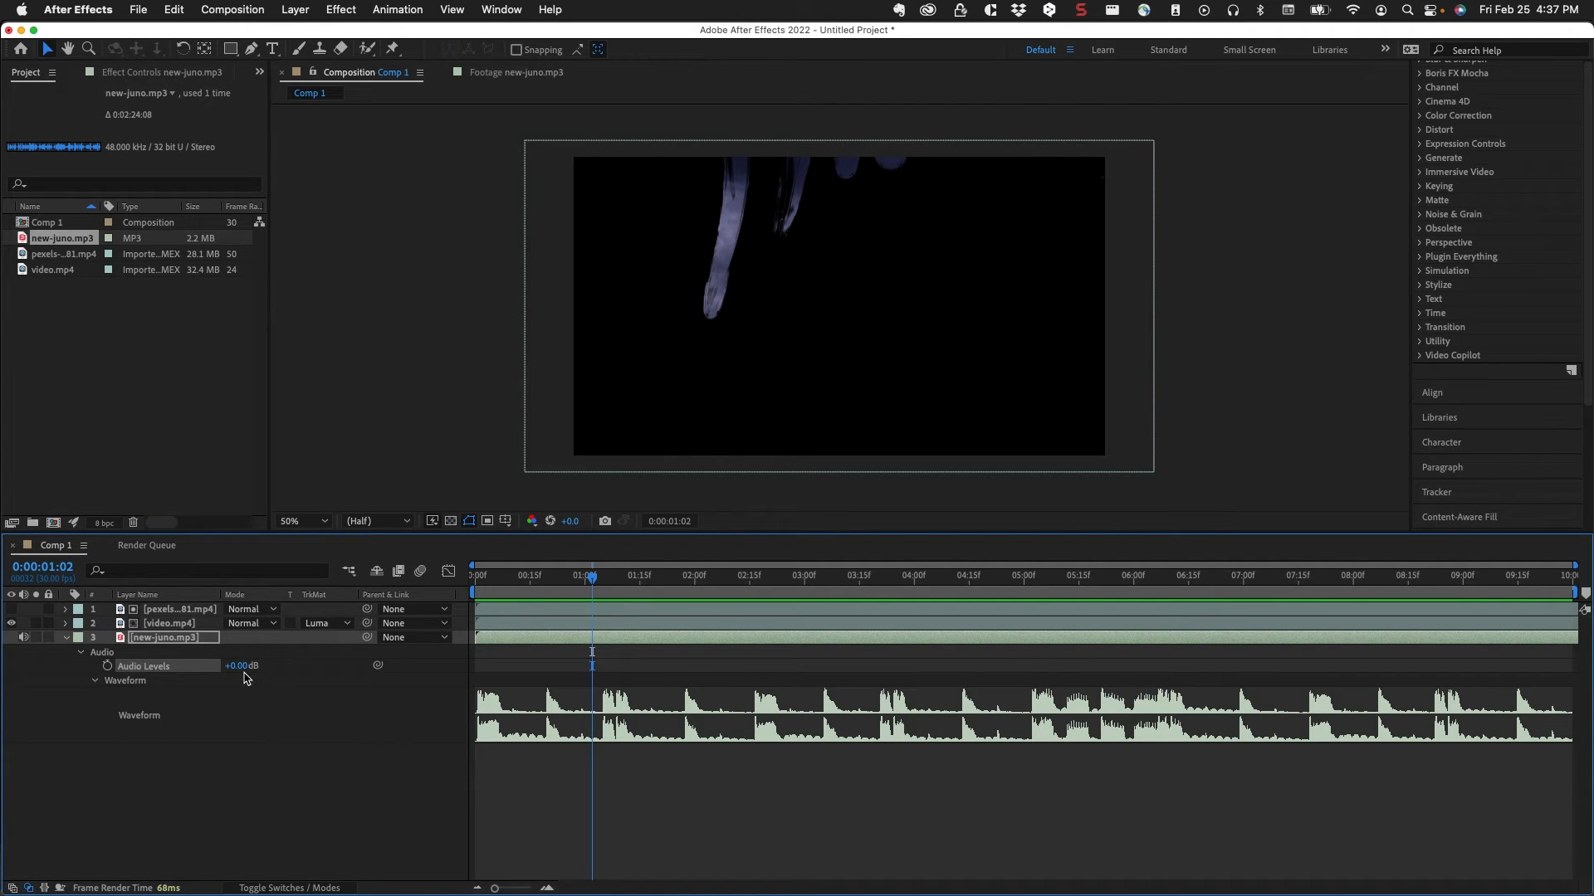
{"action": "left_click", "coordinate": [165, 641]}
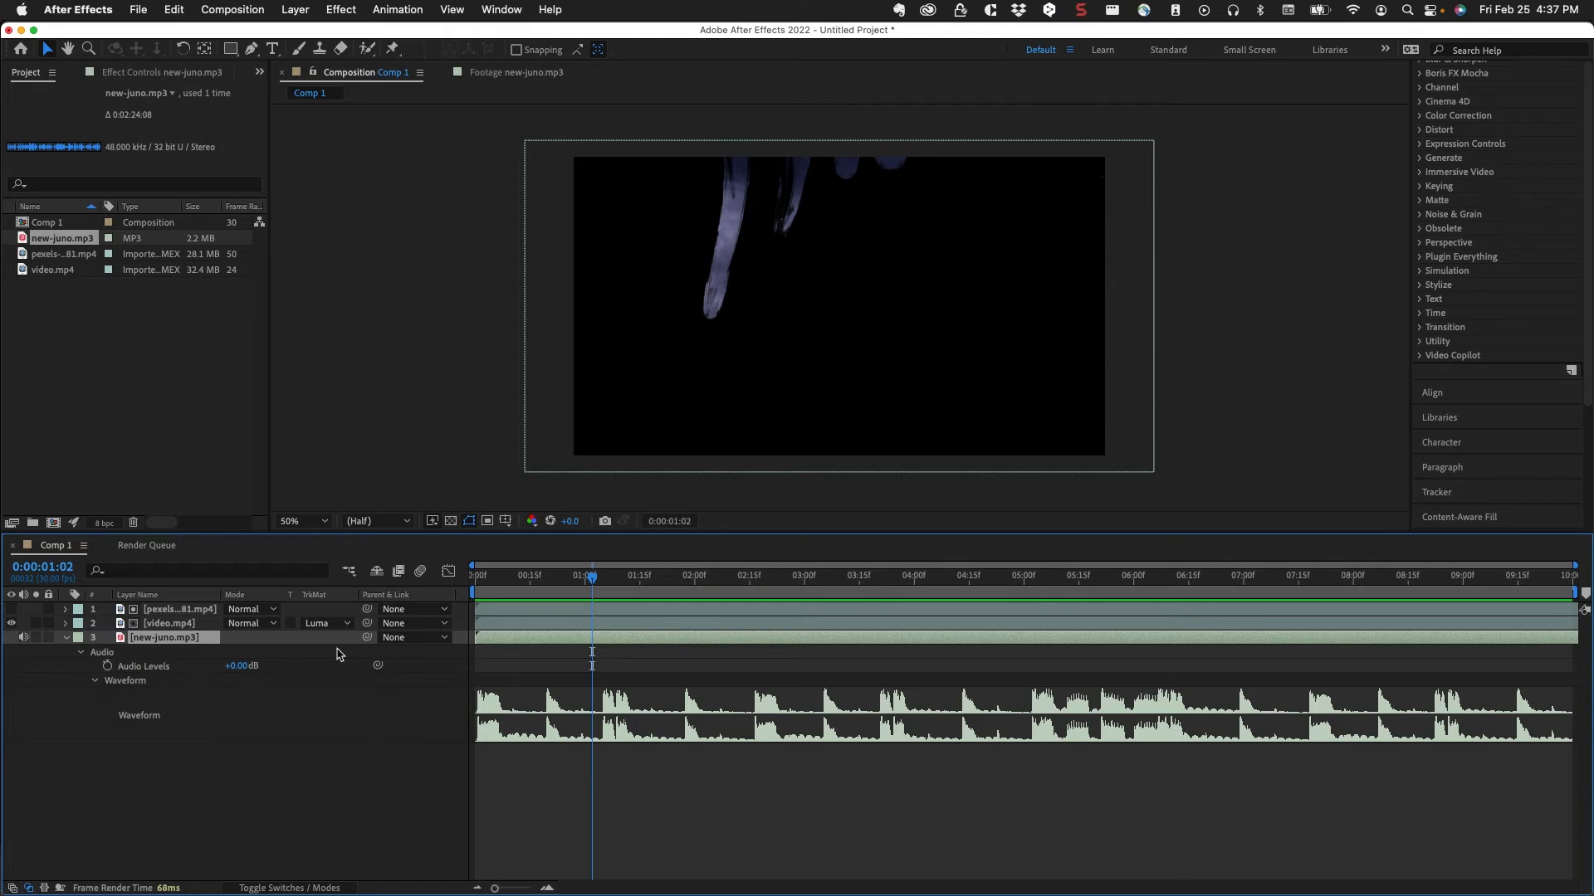
Step: Start keyframing the new-juno.mp3 layer's Audio Levels at 0:00:00:00 with a value of -99 dB
{"action": "key", "text": "Home"}
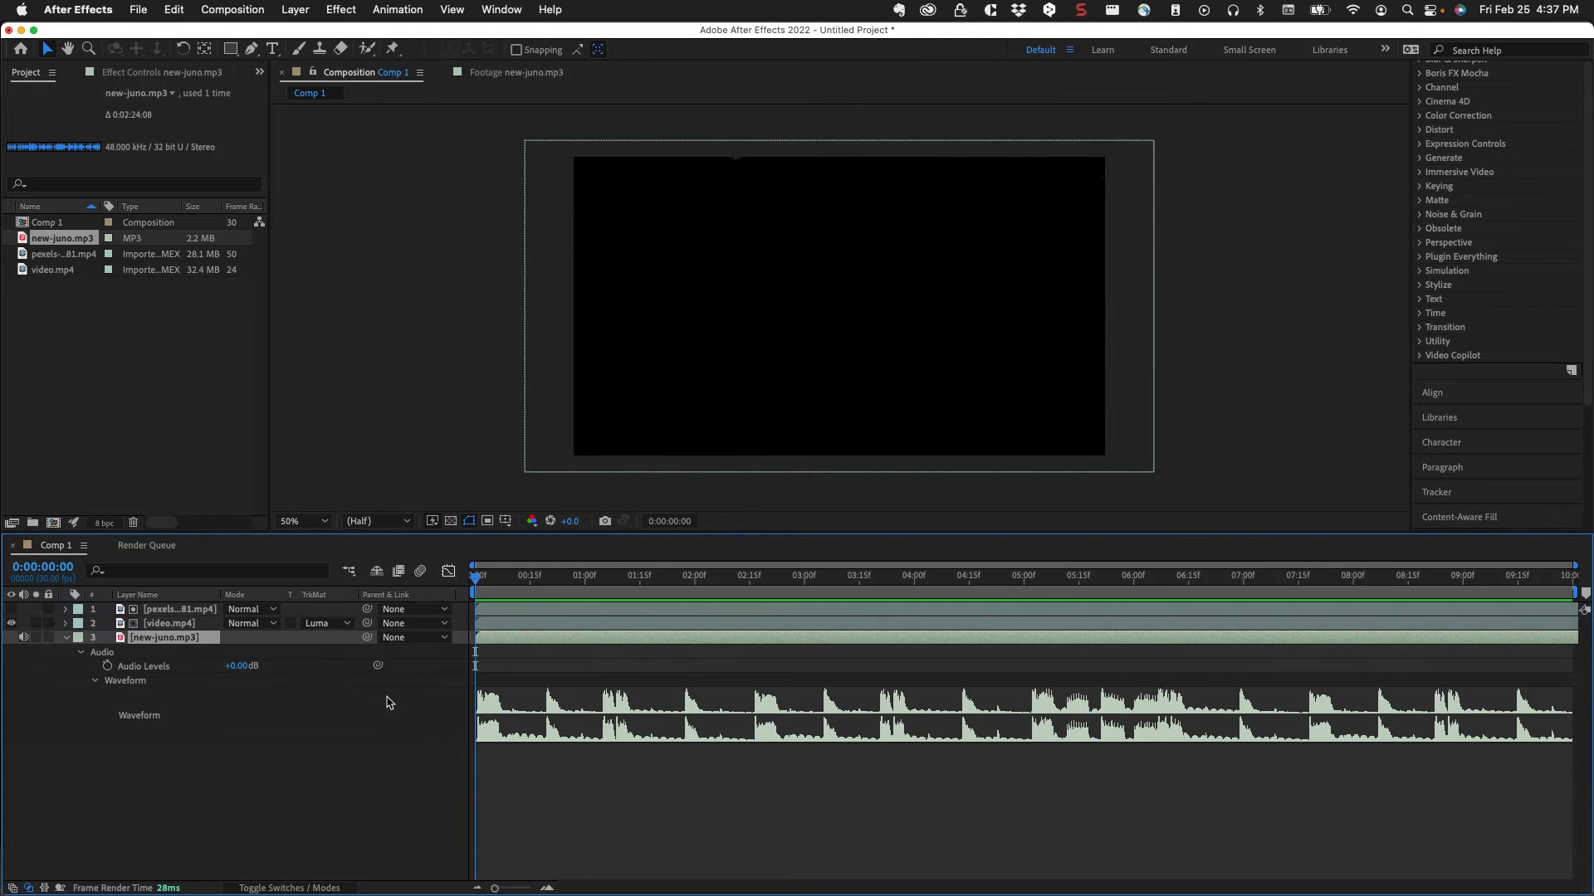
{"action": "left_click", "coordinate": [108, 669]}
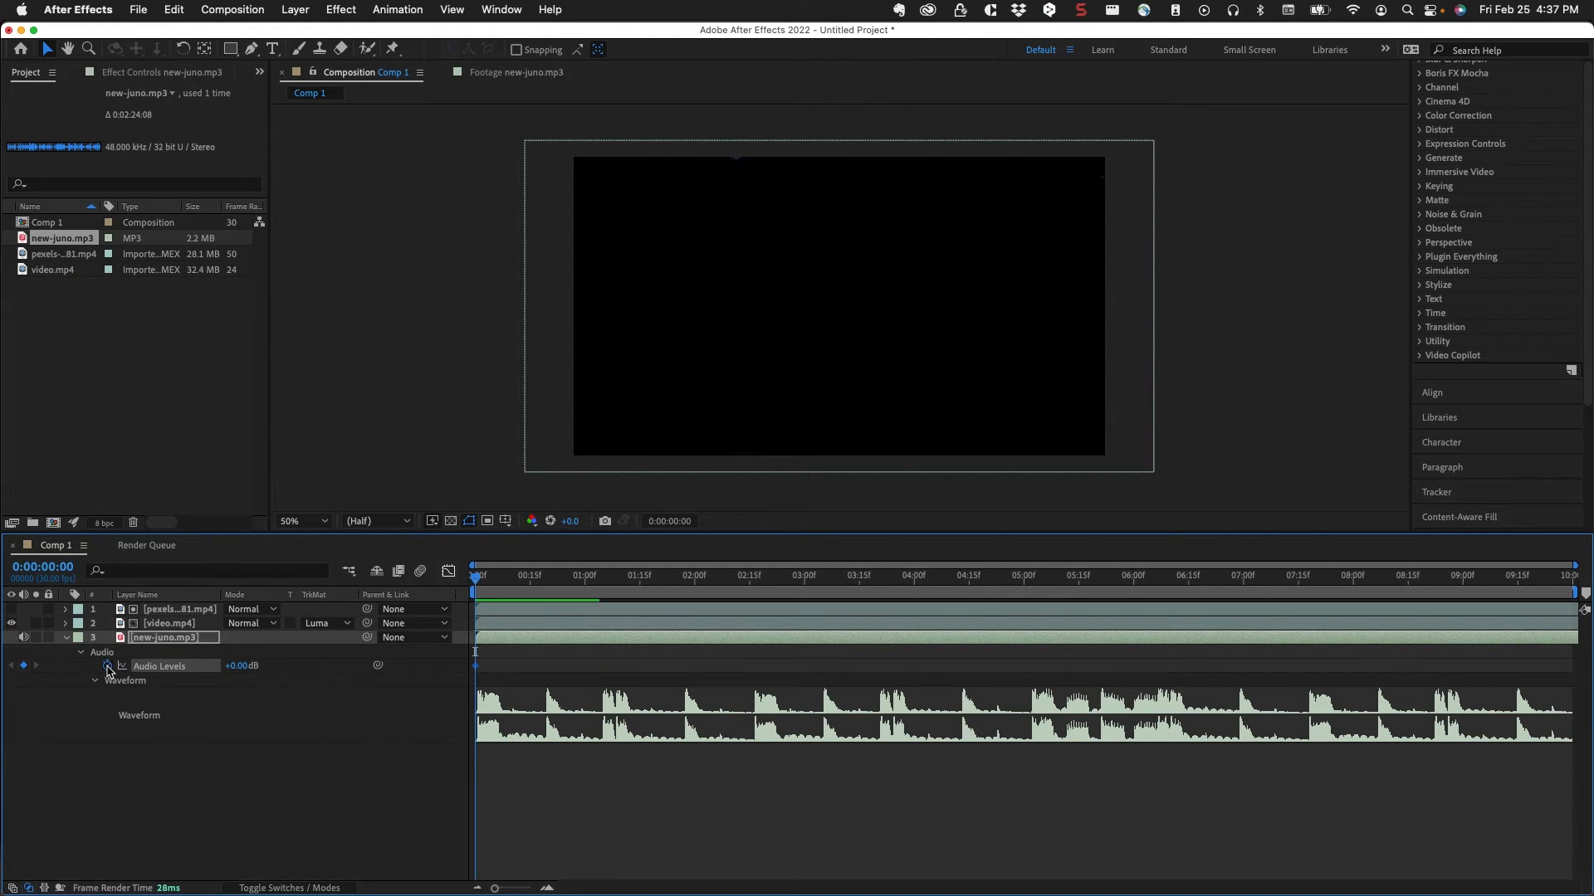
{"action": "left_click", "coordinate": [235, 666]}
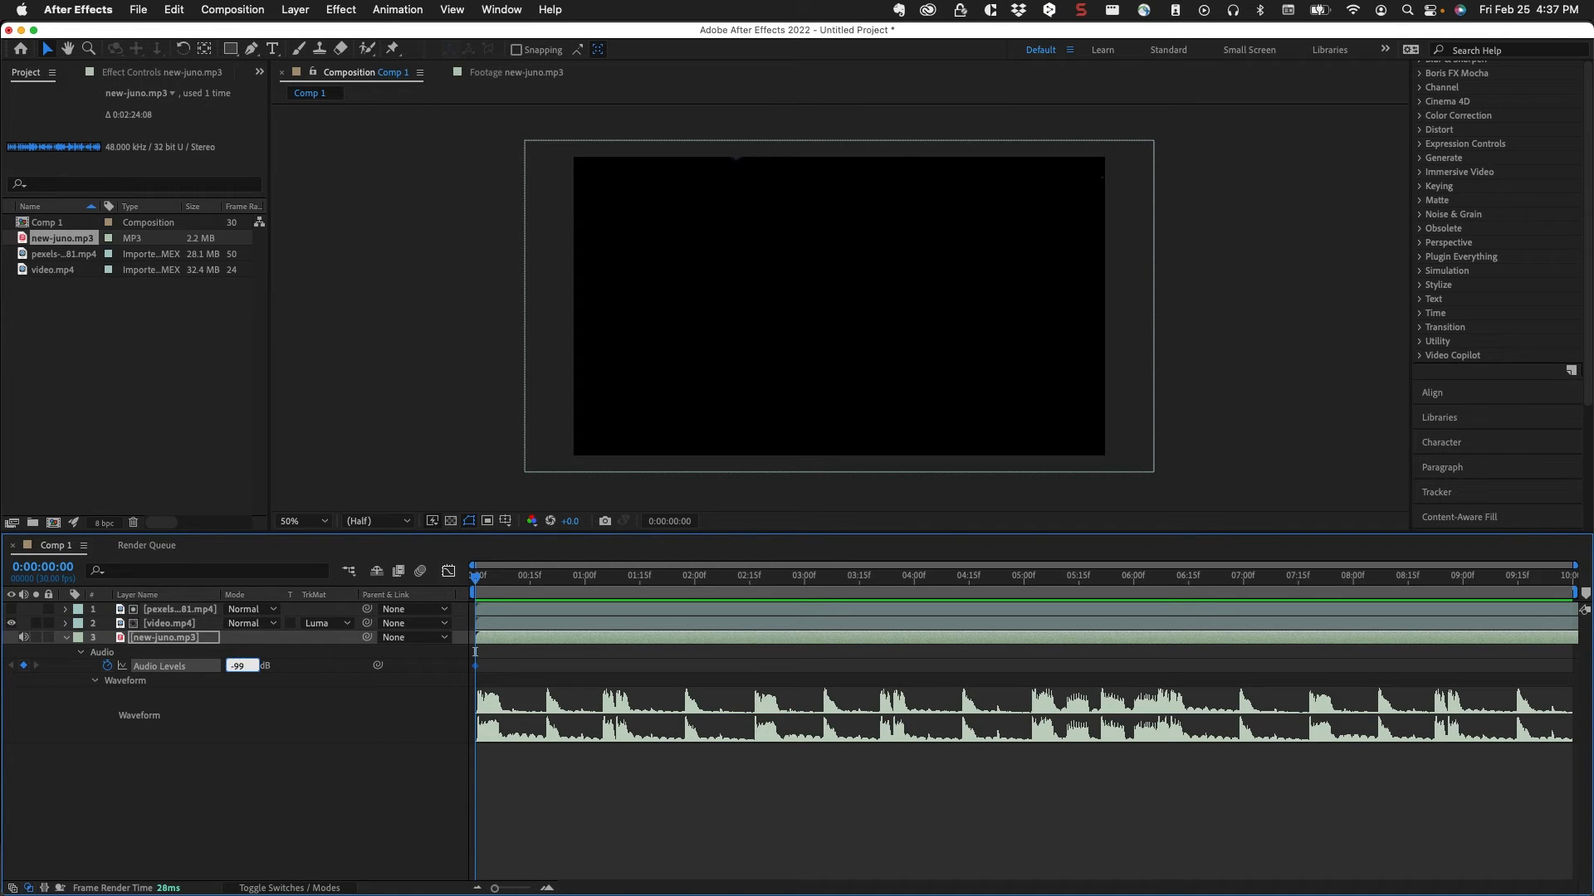
{"action": "key", "text": "Return"}
Step: Add an Audio Levels keyframe of 0 dB at 0:00:00:15 and preview the fade-in from the start
{"action": "mouse_move", "coordinate": [544, 581]}
{"action": "left_mouse_down"}
{"action": "mouse_move", "coordinate": [591, 589]}
{"action": "mouse_move", "coordinate": [530, 582]}
{"action": "left_mouse_up"}
{"action": "left_click", "coordinate": [240, 665]}
{"action": "type", "text": "0"}
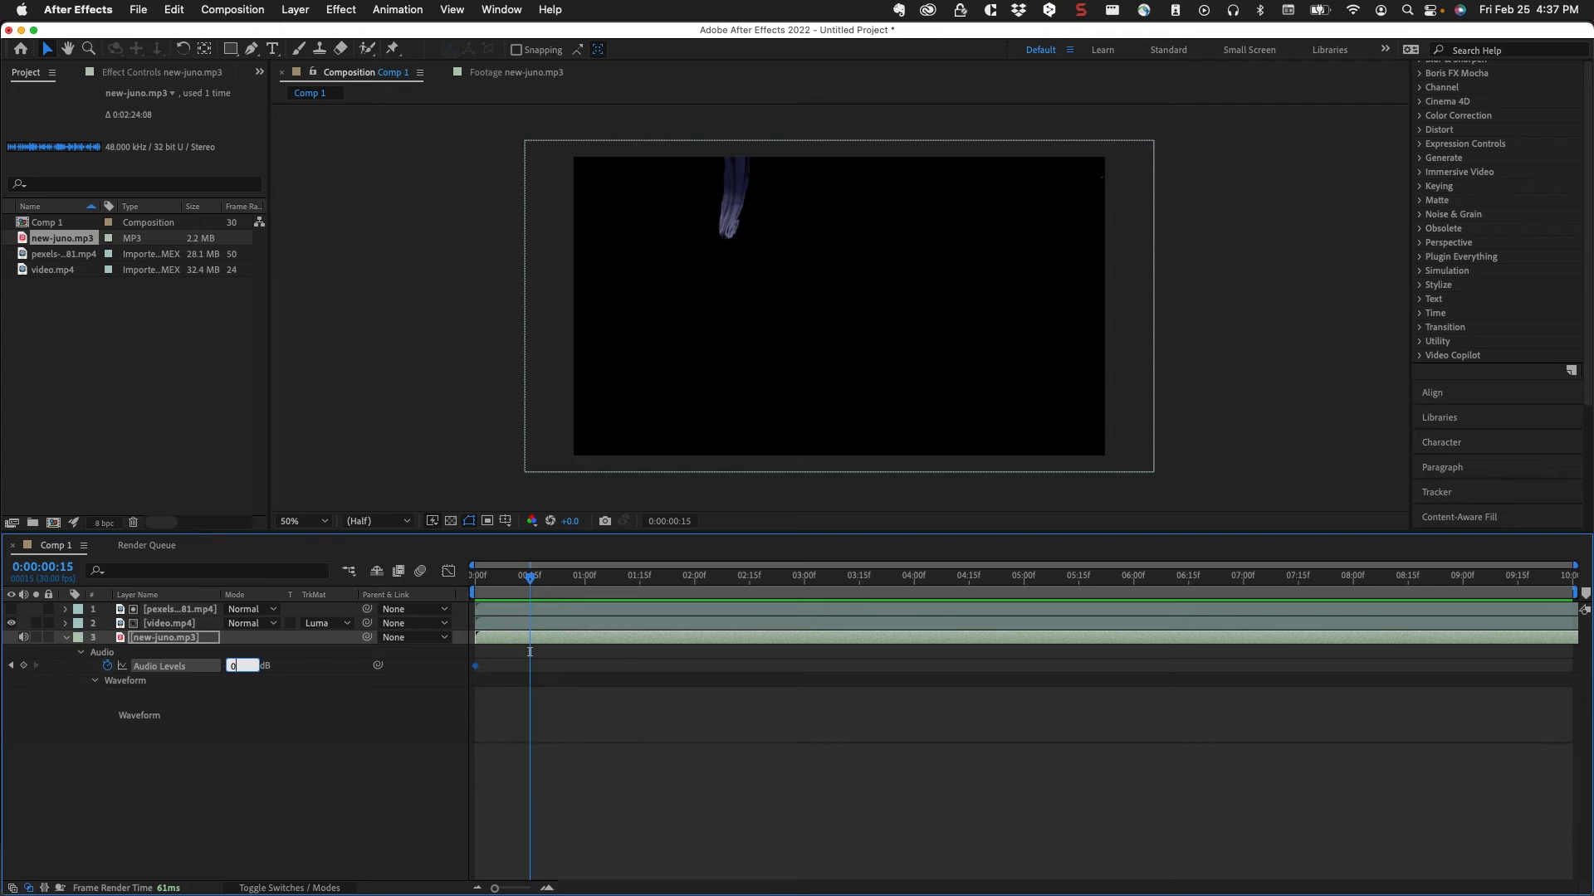
{"action": "key", "text": "Return"}
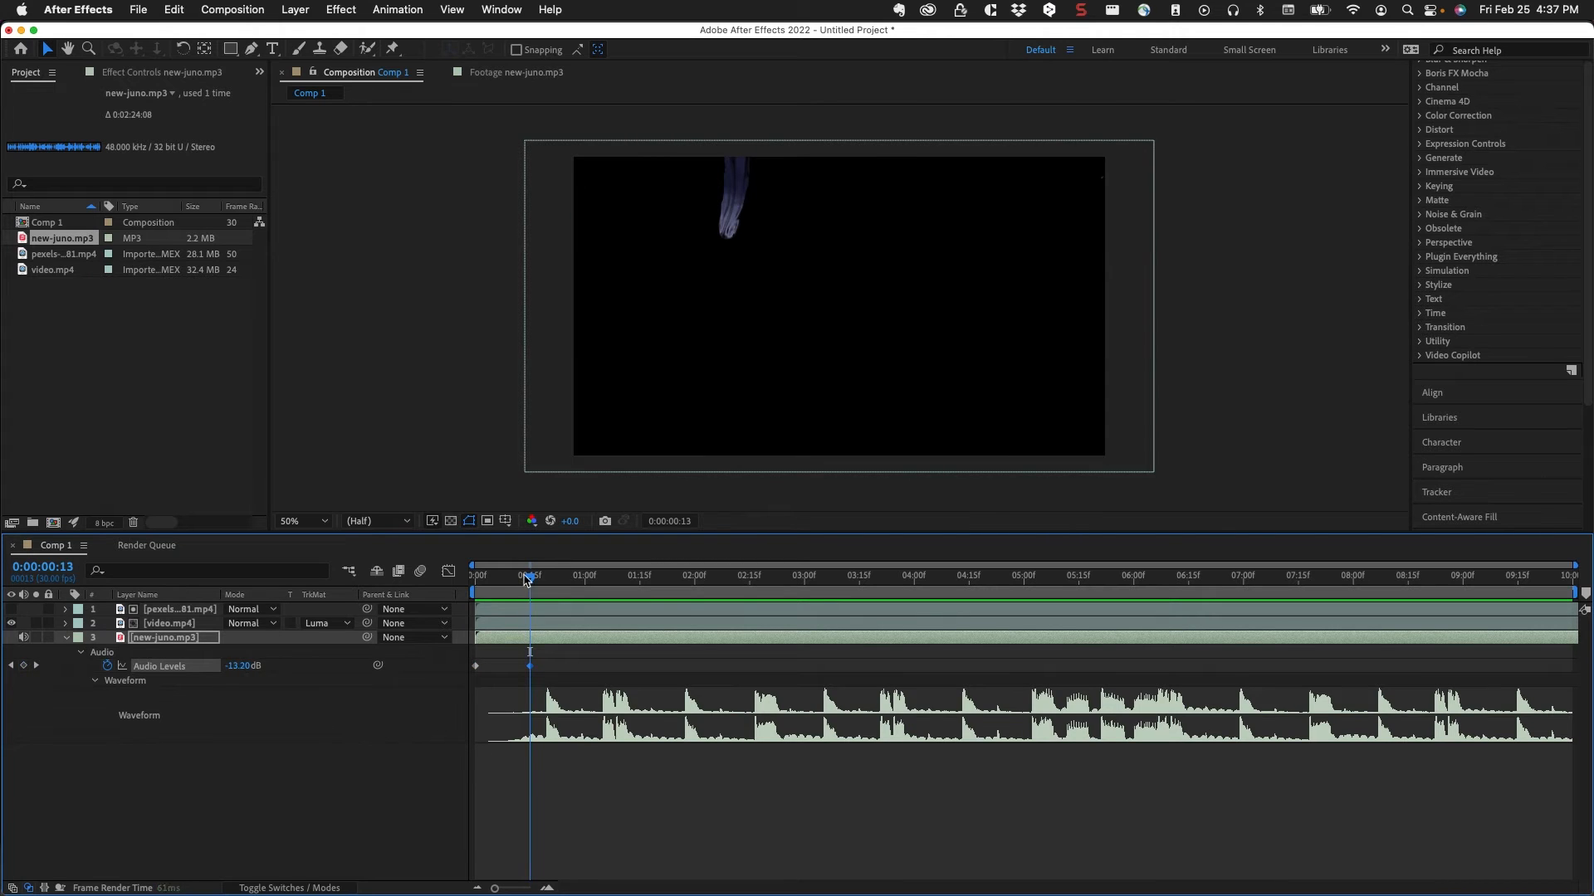
{"action": "left_click_drag", "start_coordinate": [530, 581], "coordinate": [473, 577]}
{"action": "key", "text": "space"}
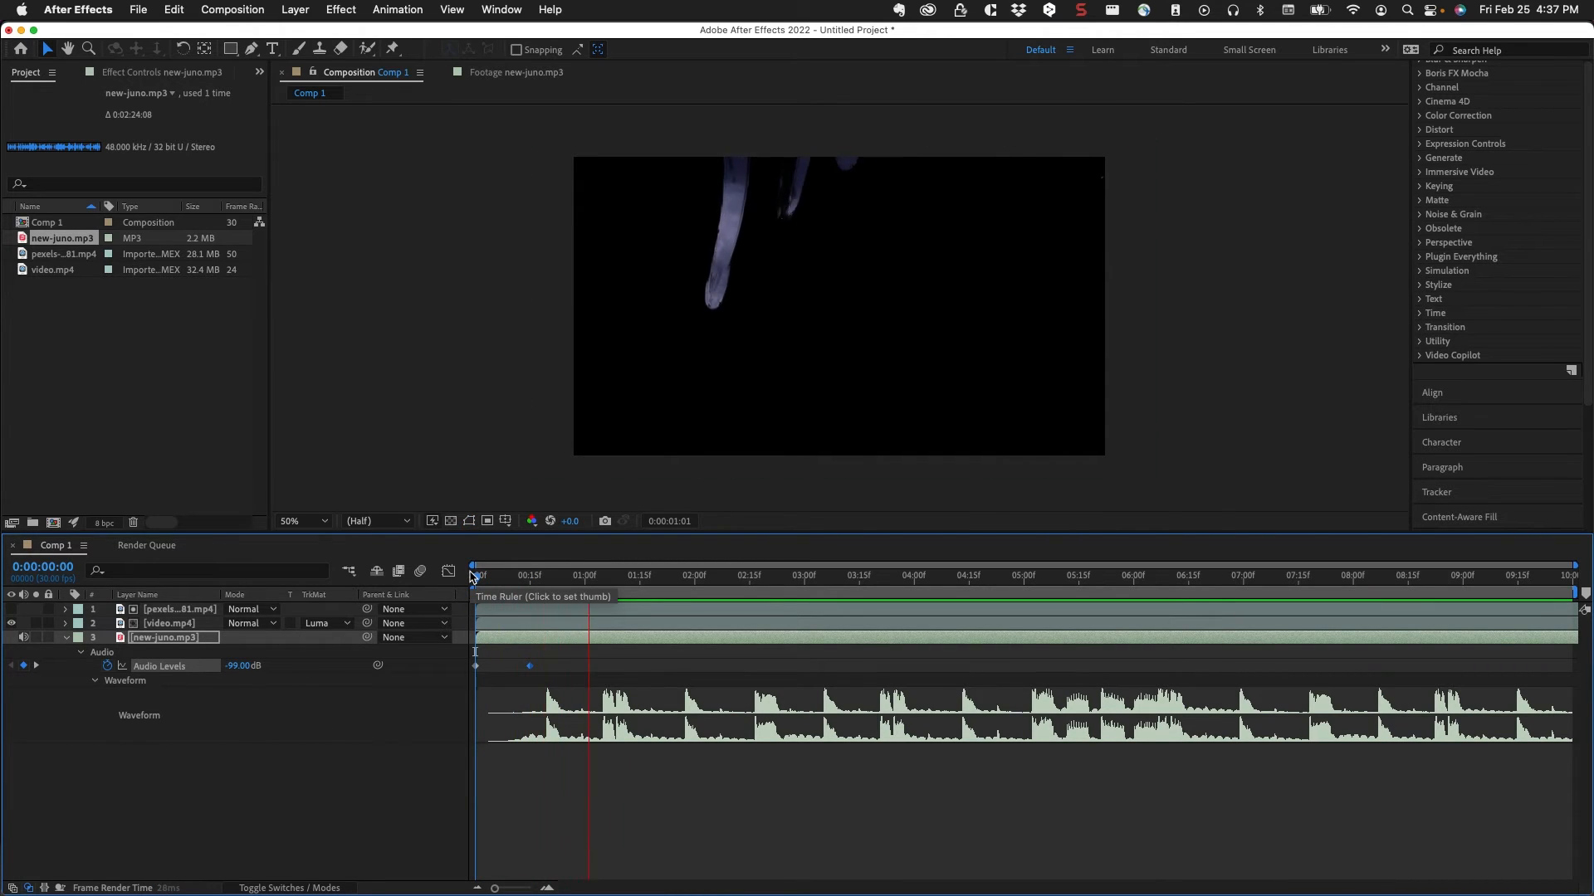
{"action": "key", "text": "space"}
Step: Lengthen the fade-in by moving its eased 0 dB keyframe to just past one second, and preview it from the start
{"action": "left_click_drag", "start_coordinate": [528, 665], "coordinate": [599, 667]}
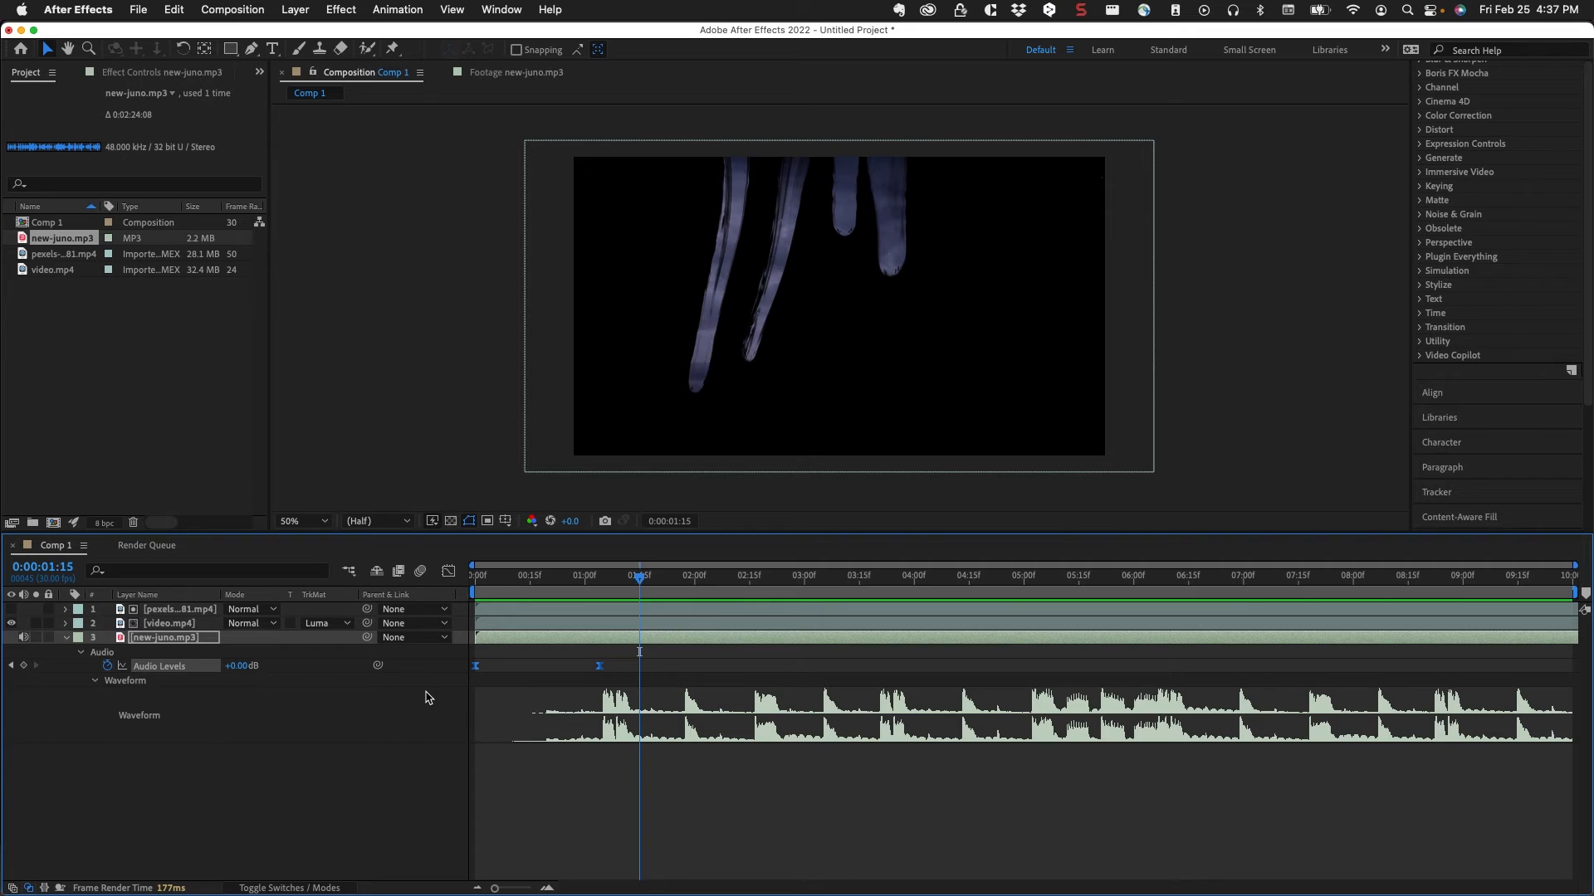
{"action": "key", "text": "Home"}
{"action": "key", "text": "space"}
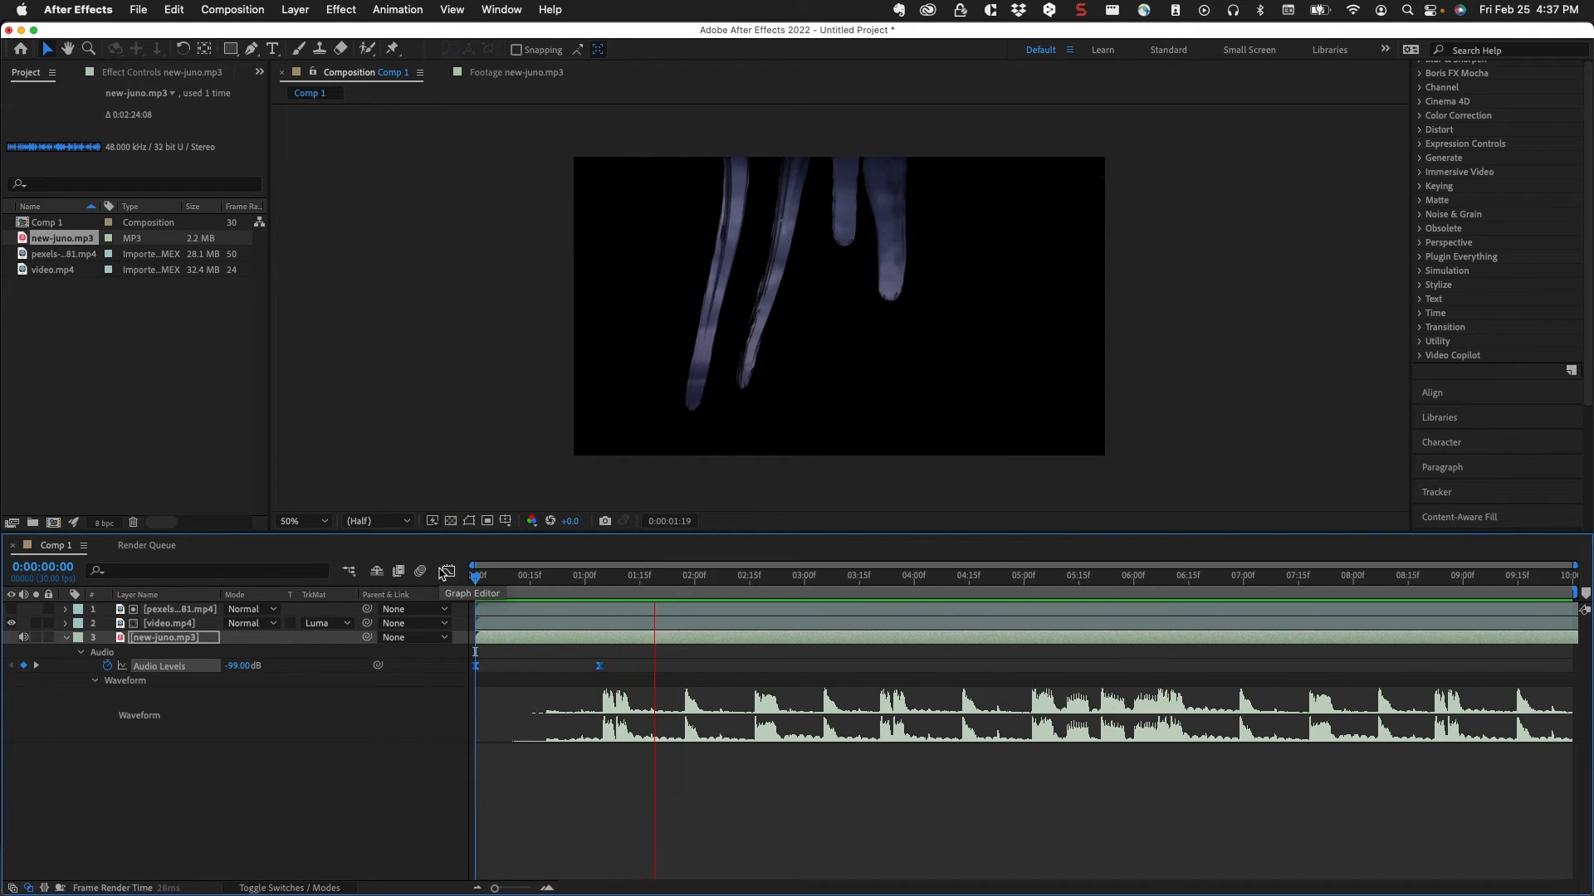
{"action": "key", "text": "space"}
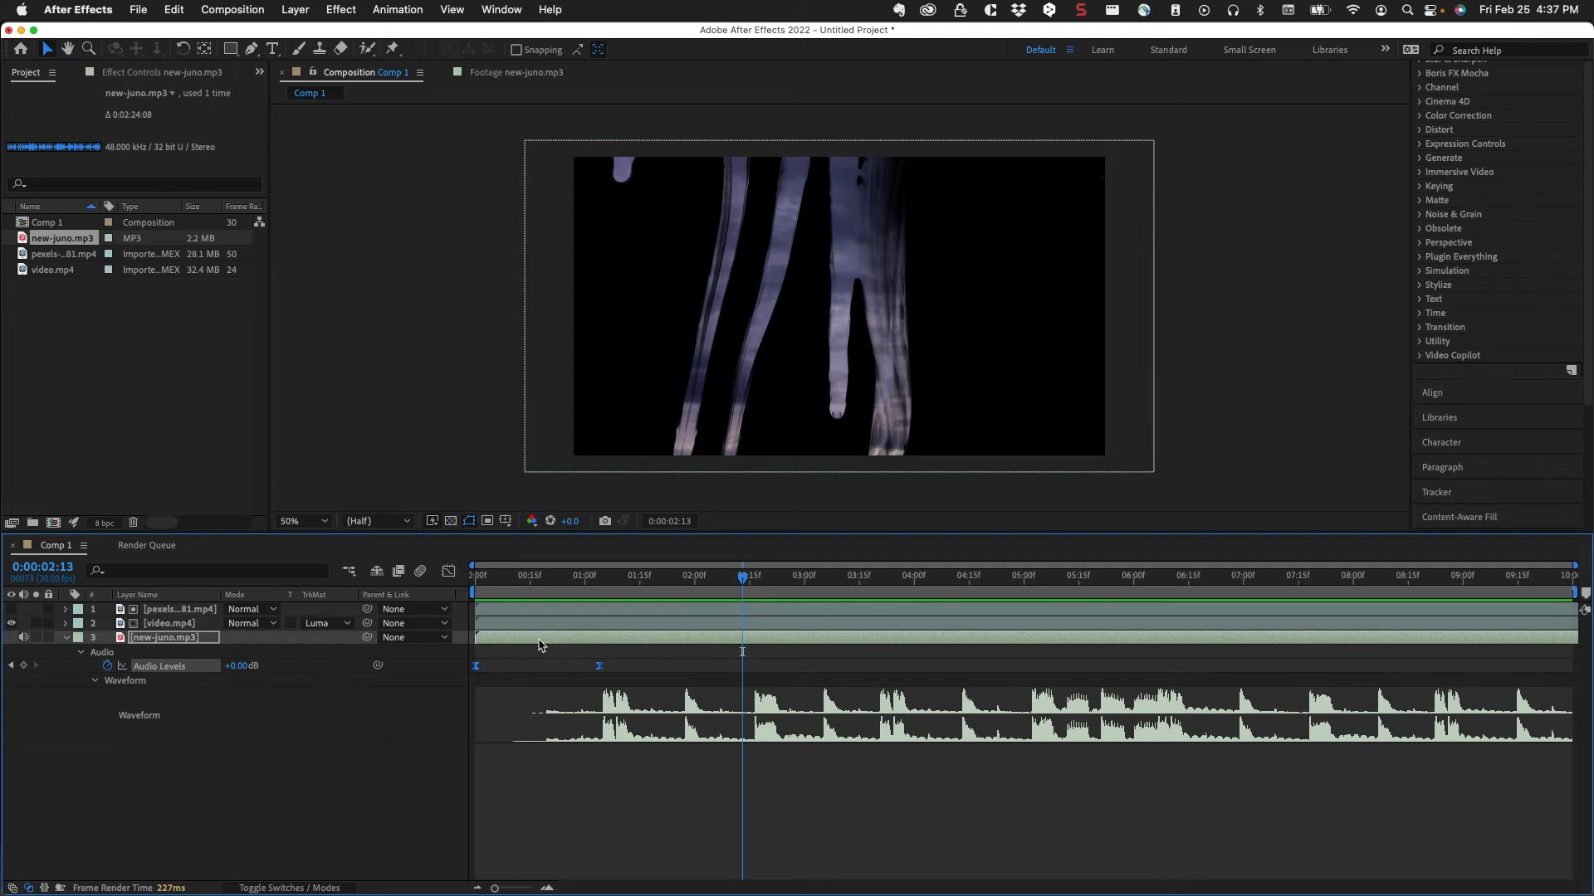
Step: Examine which audio effects are available for the new-juno.mp3 layer
{"action": "left_click", "coordinate": [1465, 576]}
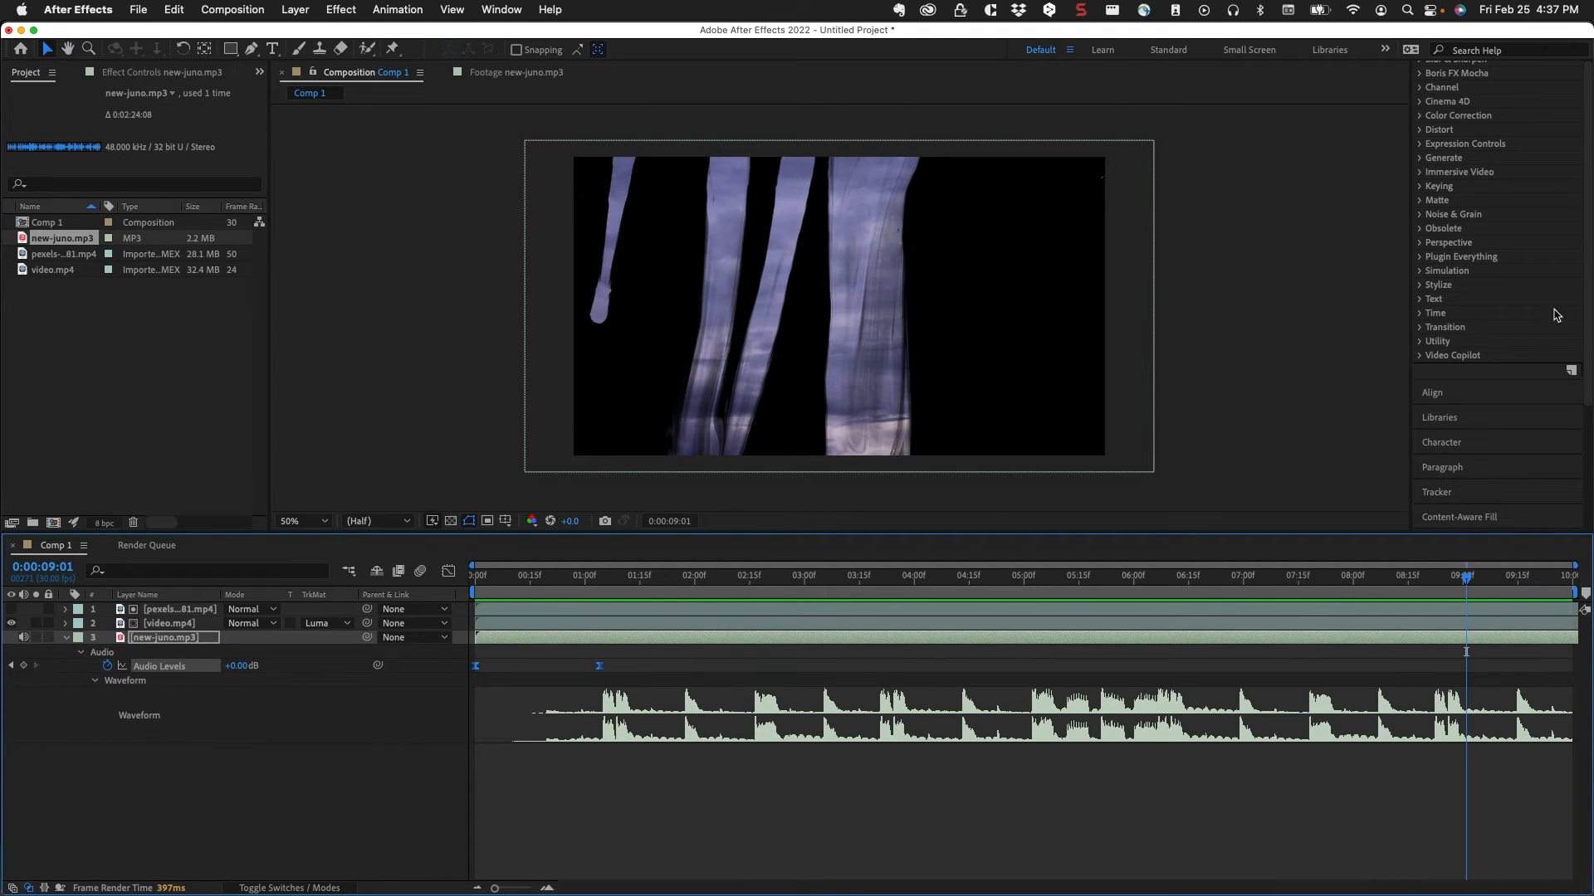
{"action": "left_click", "coordinate": [1478, 133]}
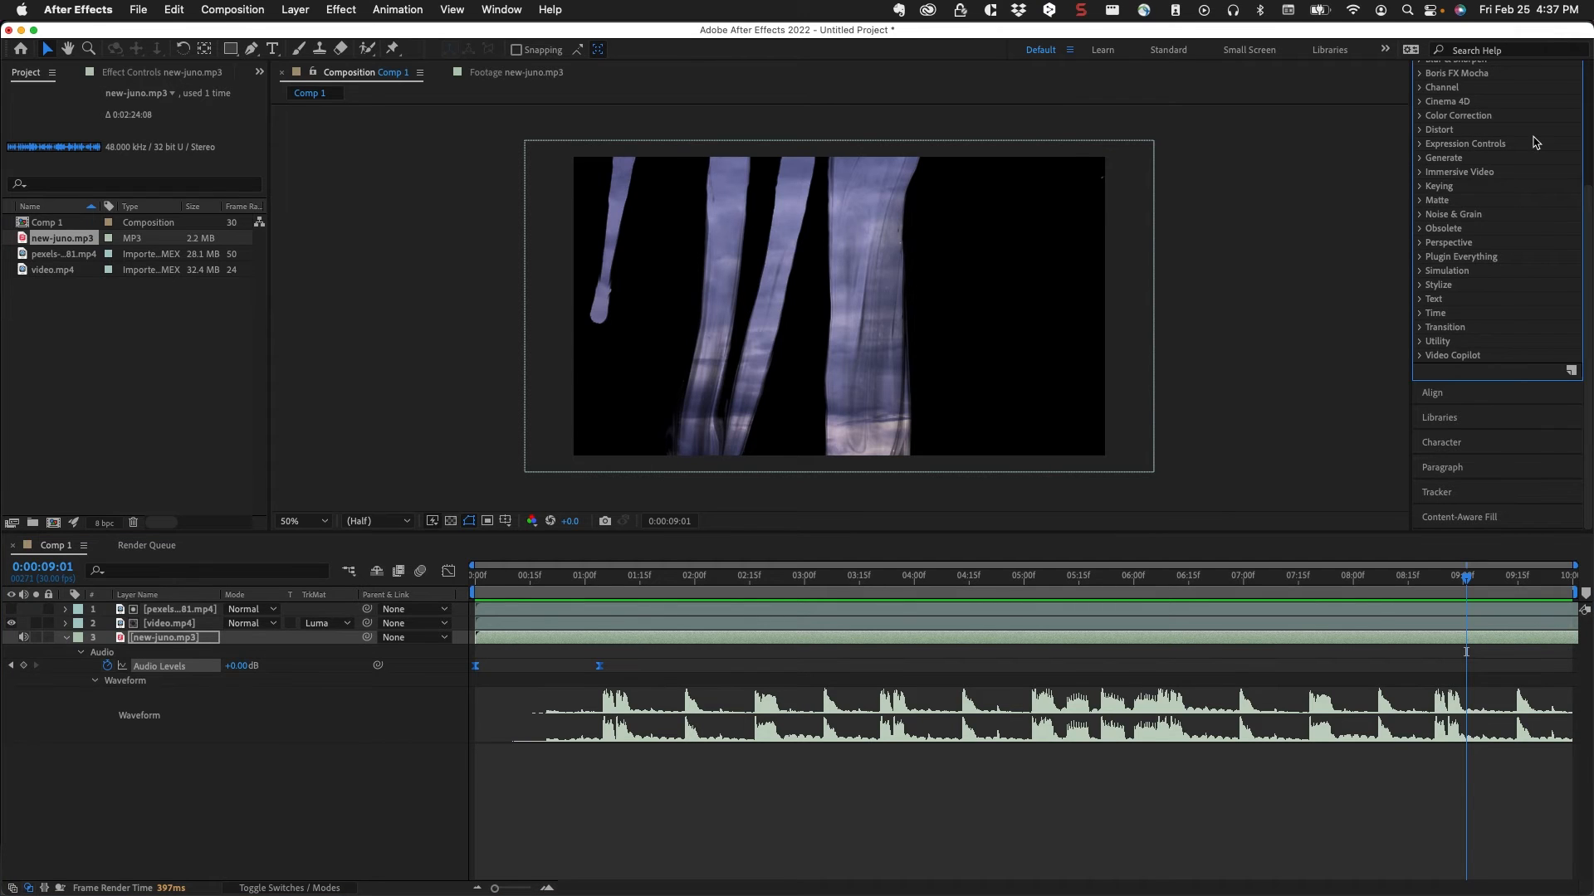
{"action": "left_click", "coordinate": [341, 8]}
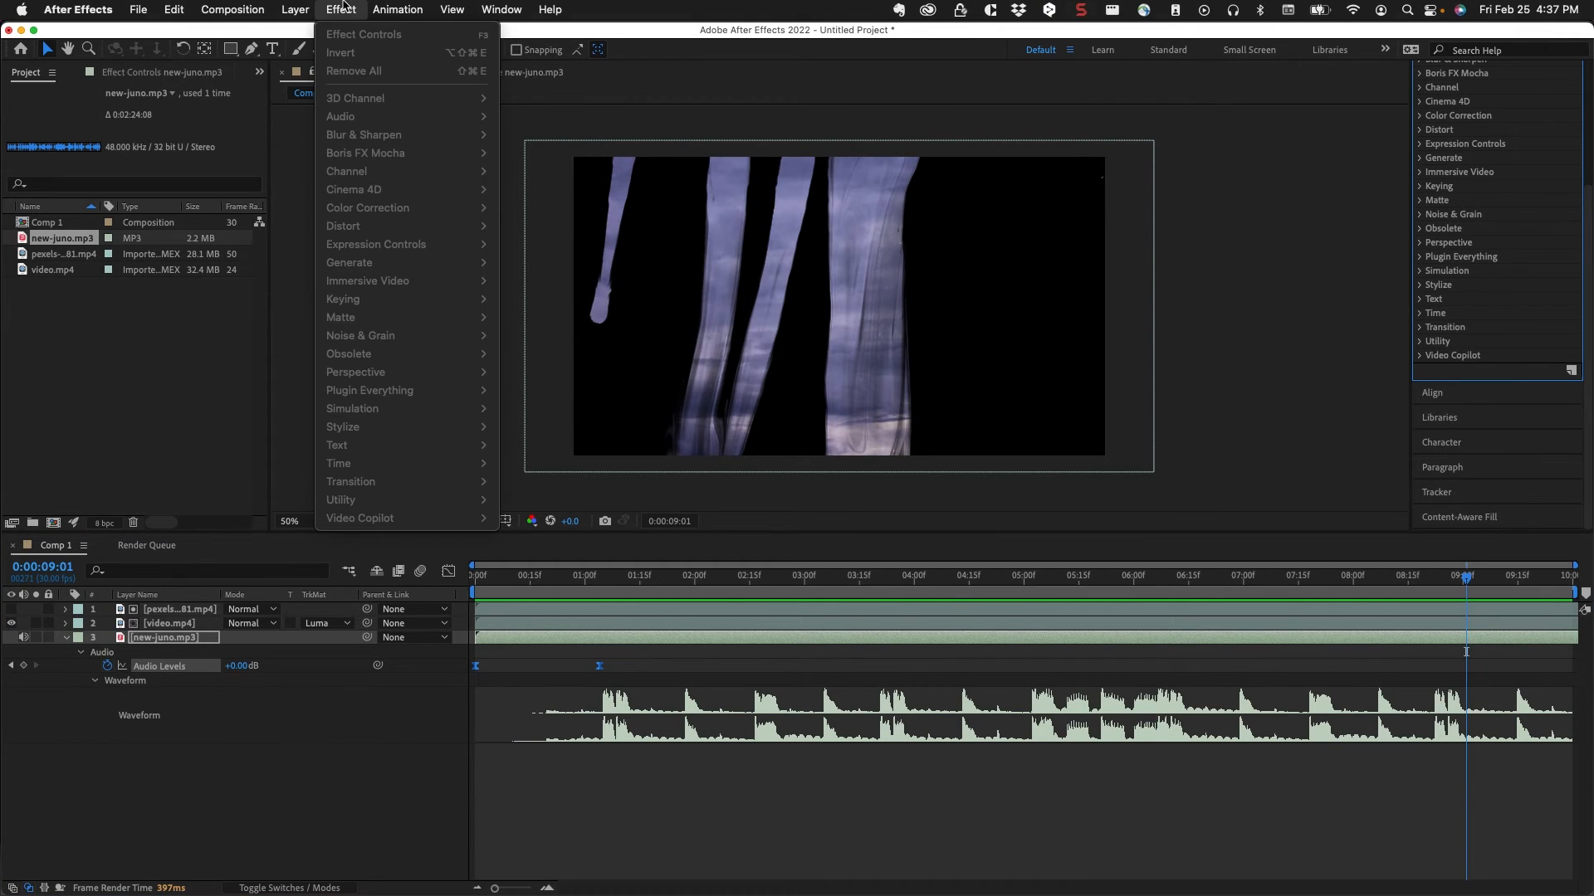
{"action": "left_click", "coordinate": [347, 8]}
{"action": "left_click", "coordinate": [495, 816]}
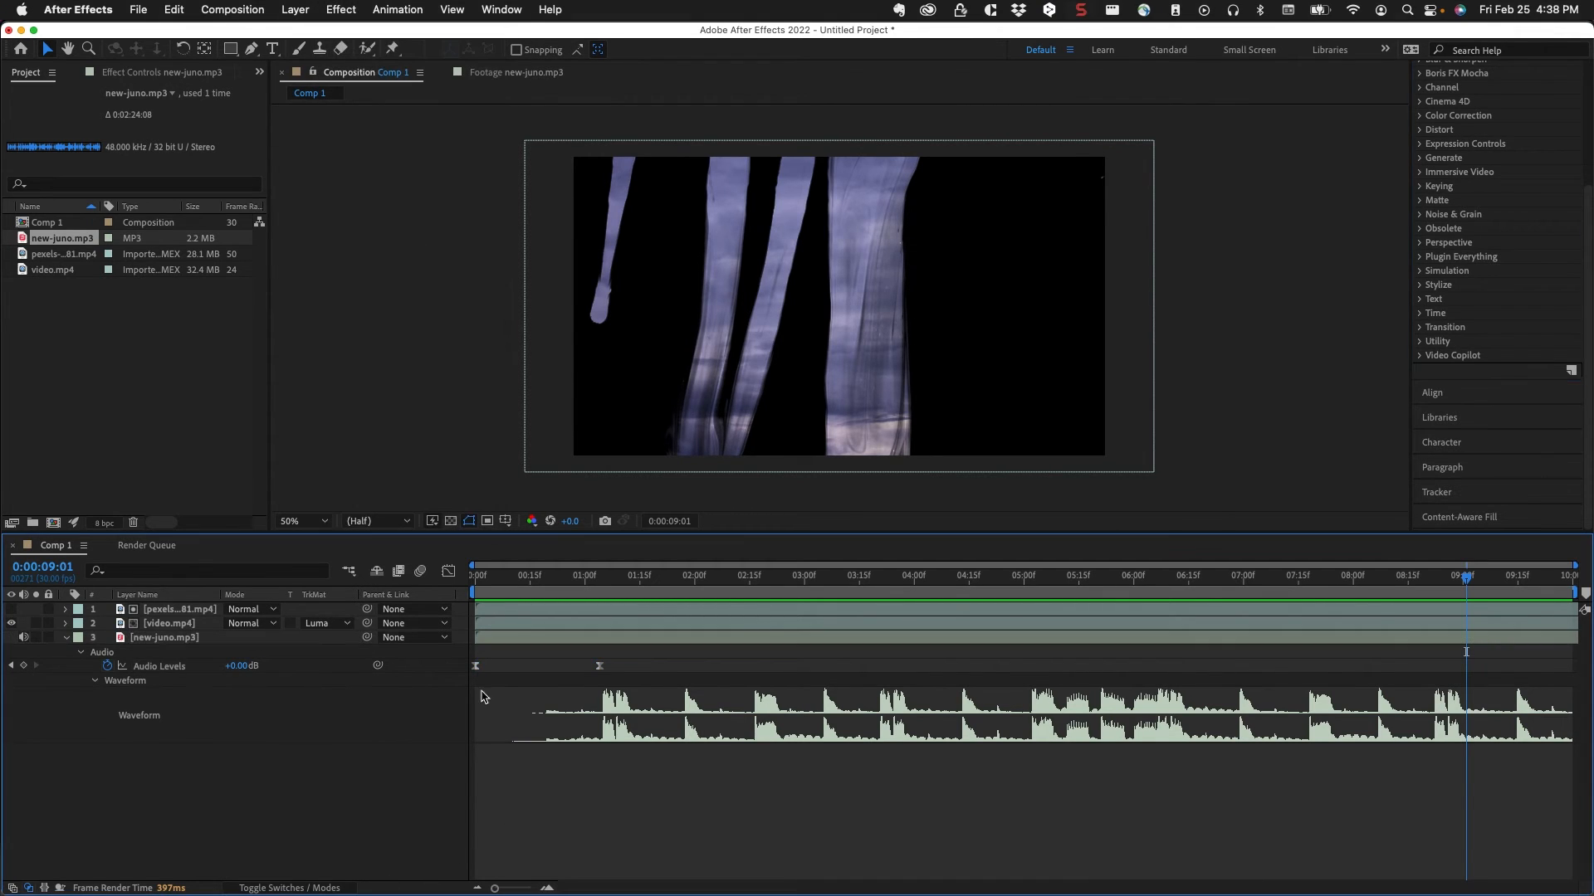
{"action": "left_click", "coordinate": [182, 637]}
{"action": "left_click", "coordinate": [332, 8]}
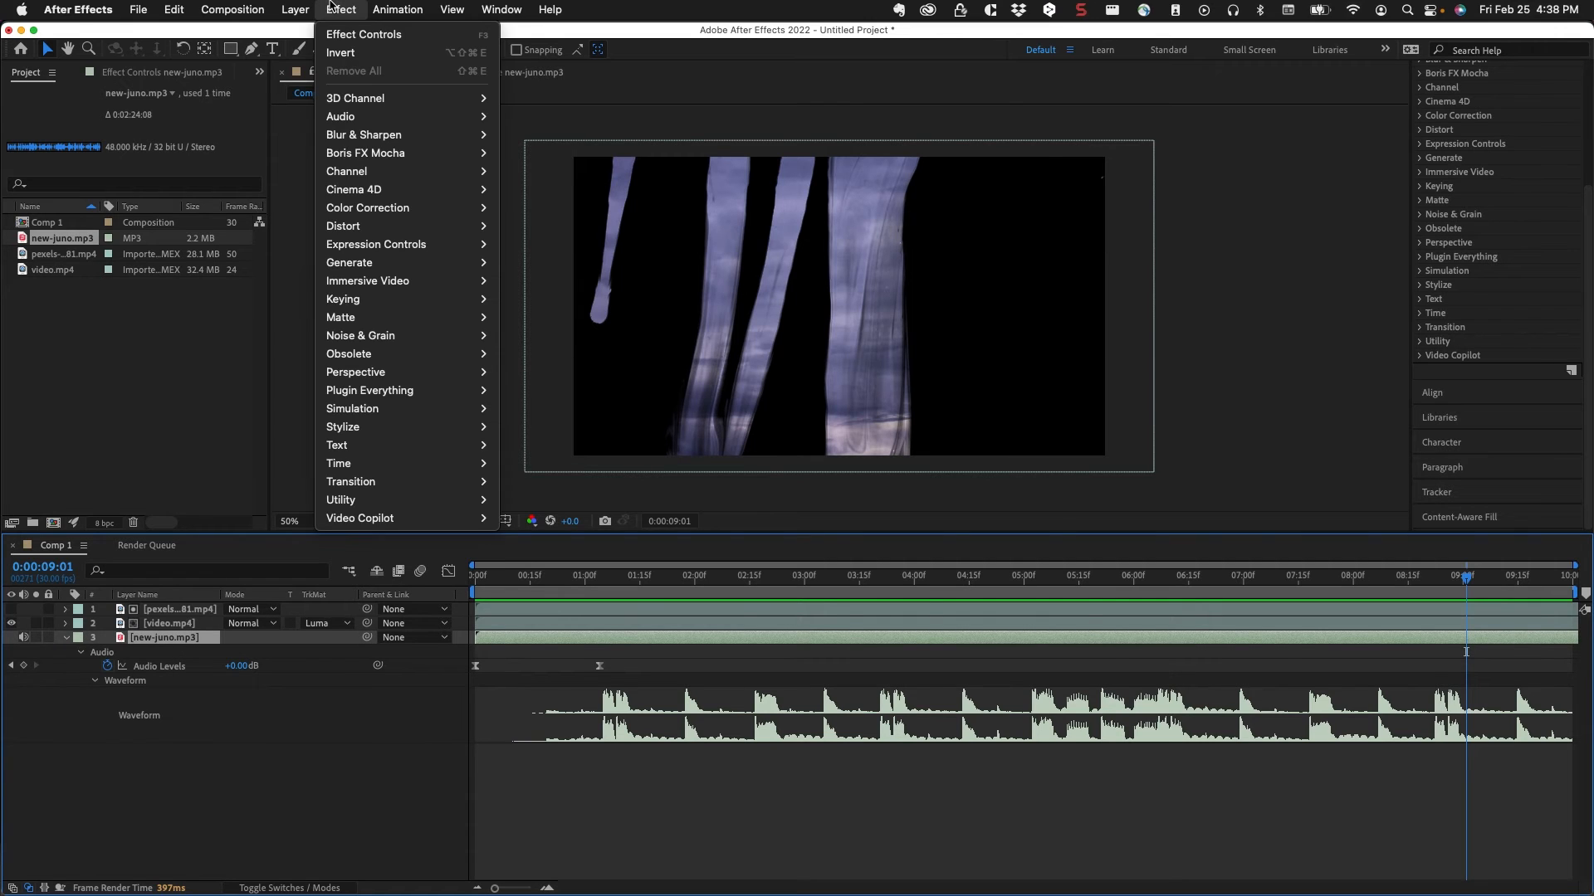
{"action": "mouse_move", "coordinate": [486, 117]}
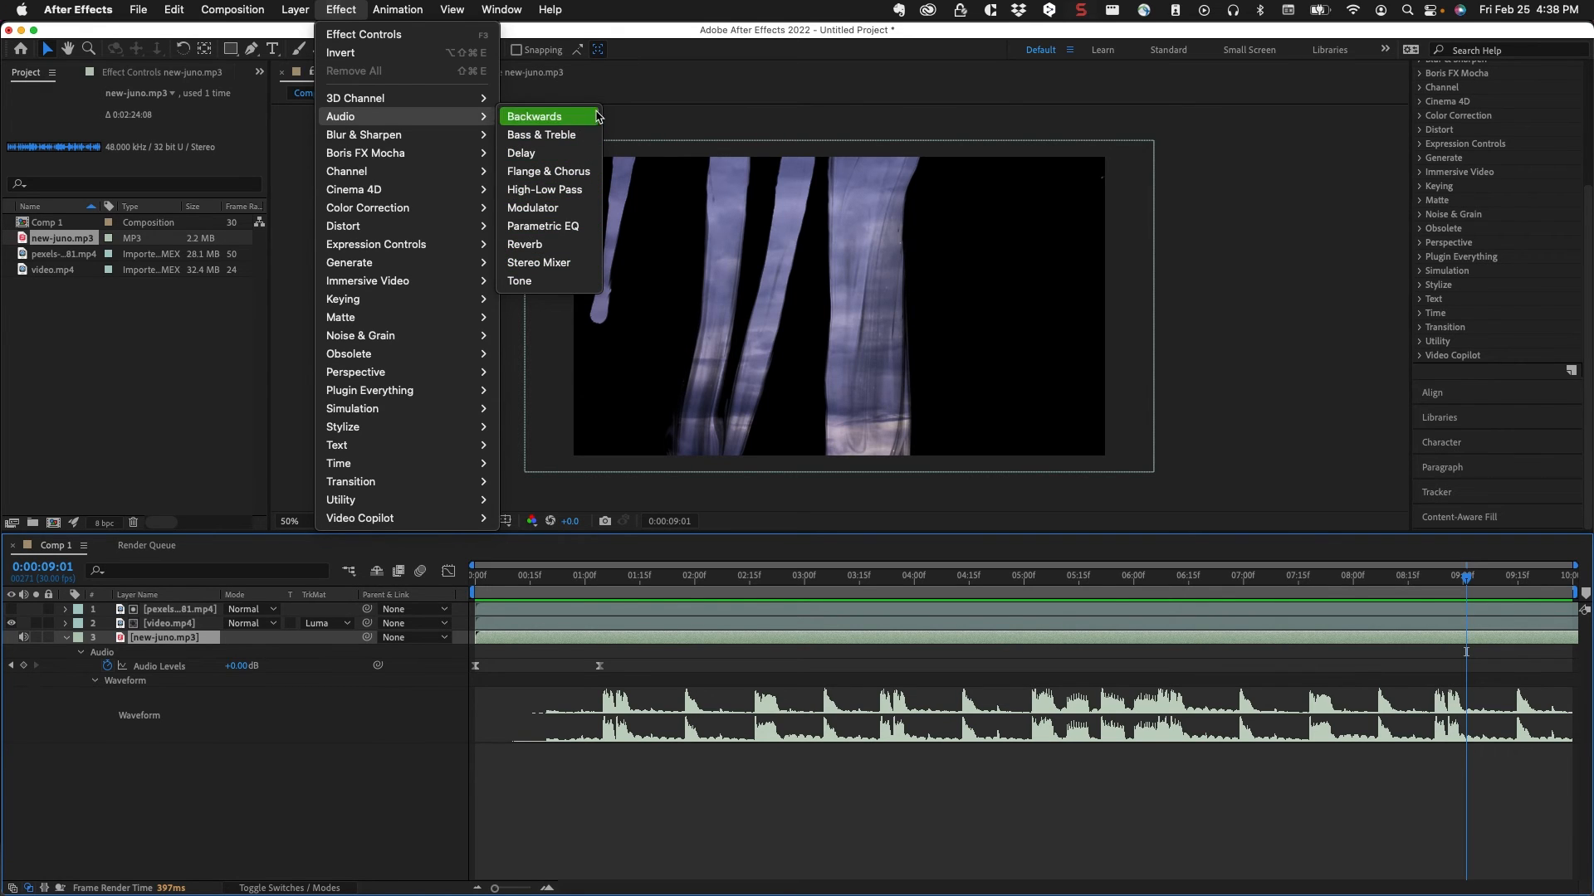
{"action": "left_click", "coordinate": [687, 80]}
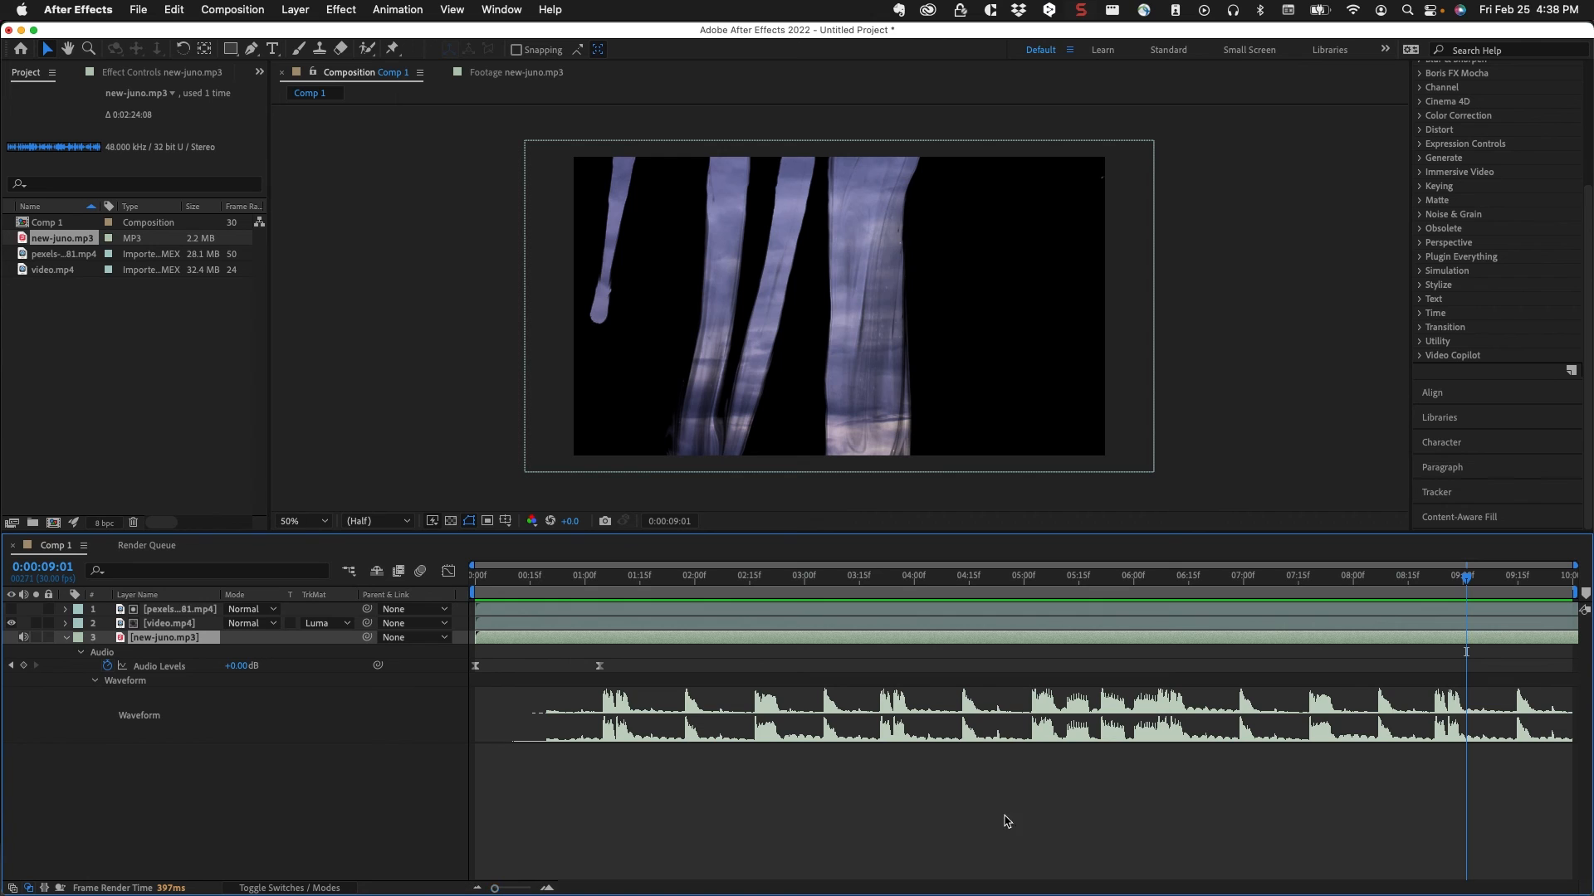
Step: Shift the new-juno.mp3 layer earlier so Comp 1 uses a later part of the track, and move the playhead to 0:00:03:12
{"action": "left_click_drag", "start_coordinate": [1578, 640], "coordinate": [1482, 657]}
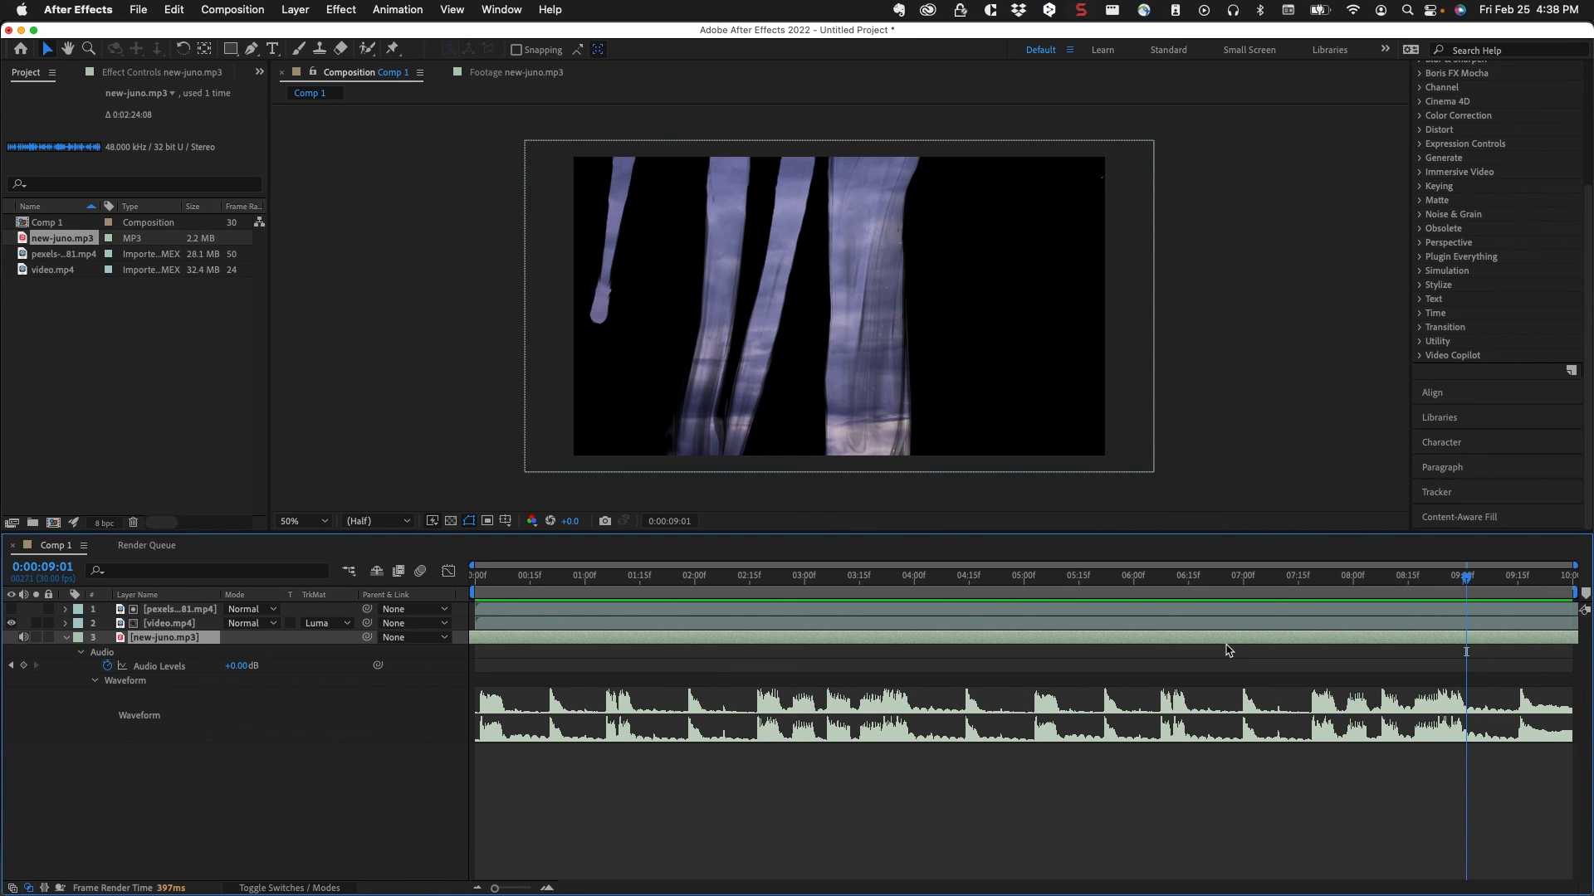
{"action": "left_click_drag", "start_coordinate": [920, 578], "coordinate": [848, 614]}
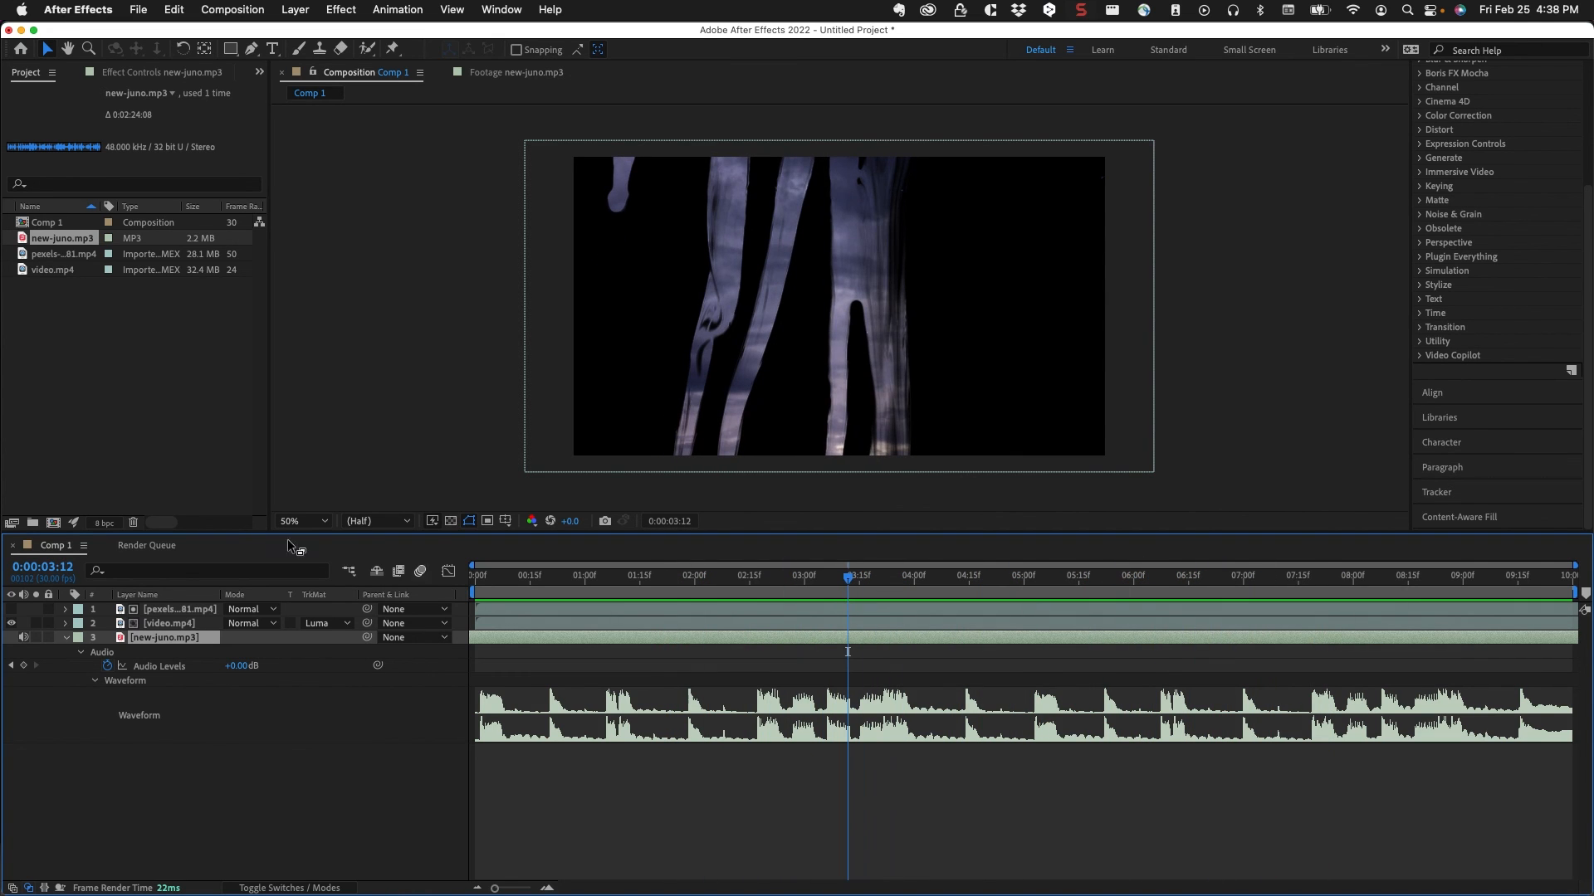